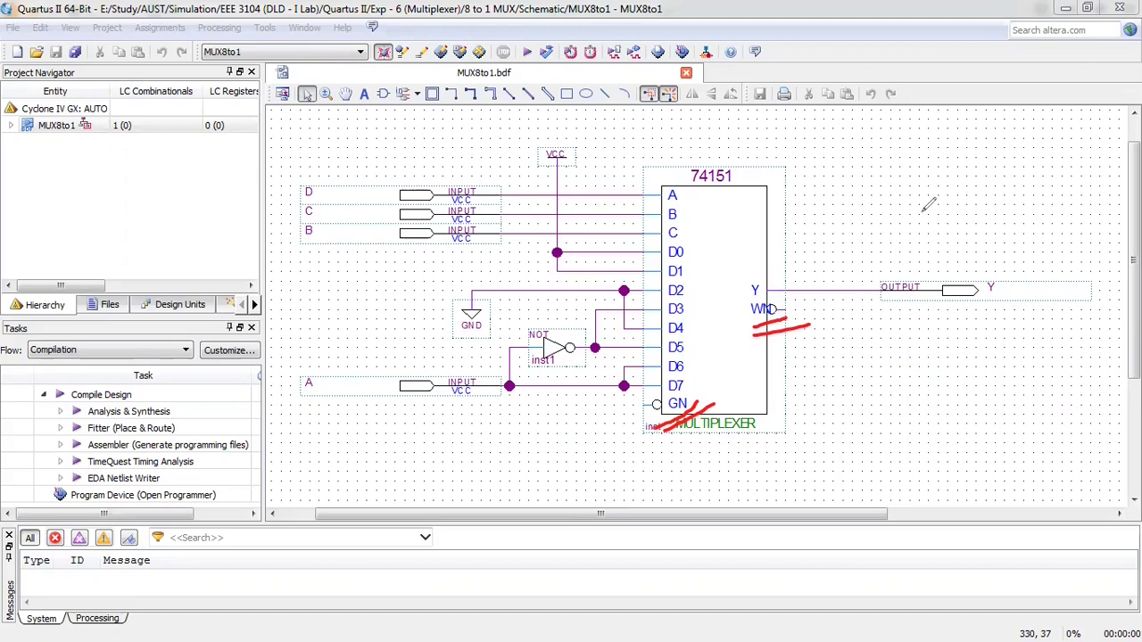
Create a new University Program VWF waveform file for the MUX8to1 project.
{"action": "key", "text": "Escape"}
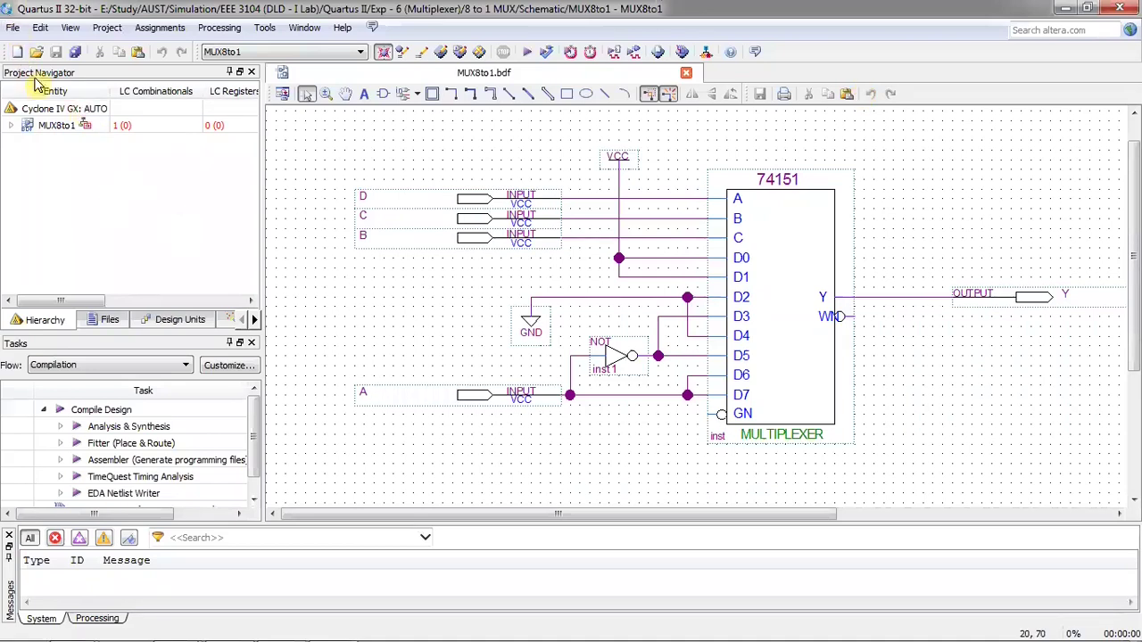
{"action": "left_click", "coordinate": [12, 29]}
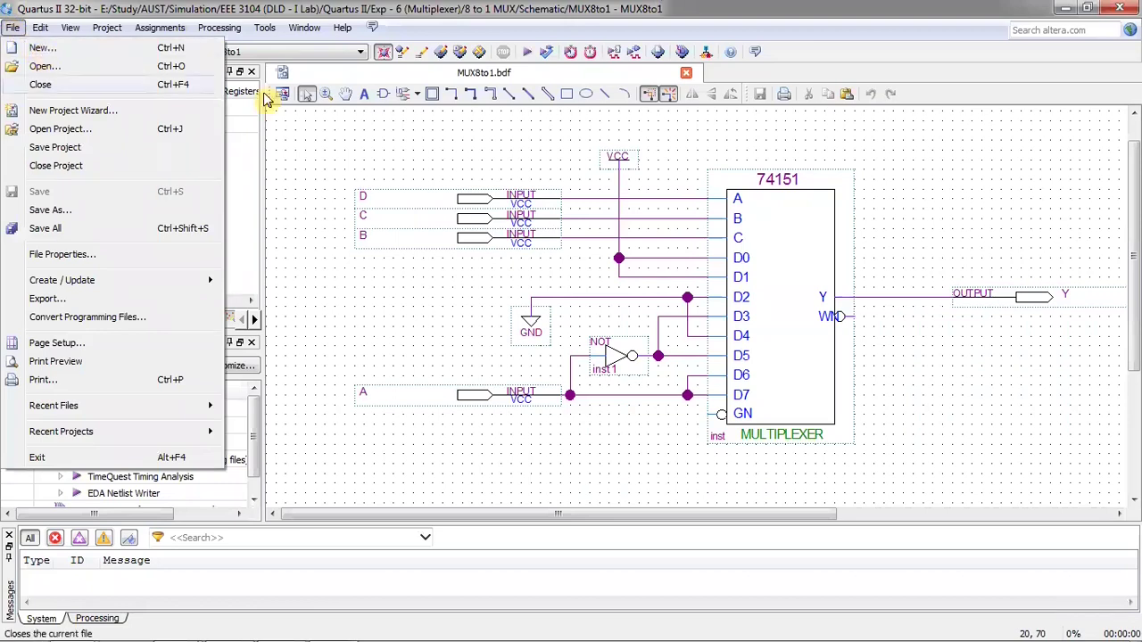
{"action": "left_click", "coordinate": [307, 127]}
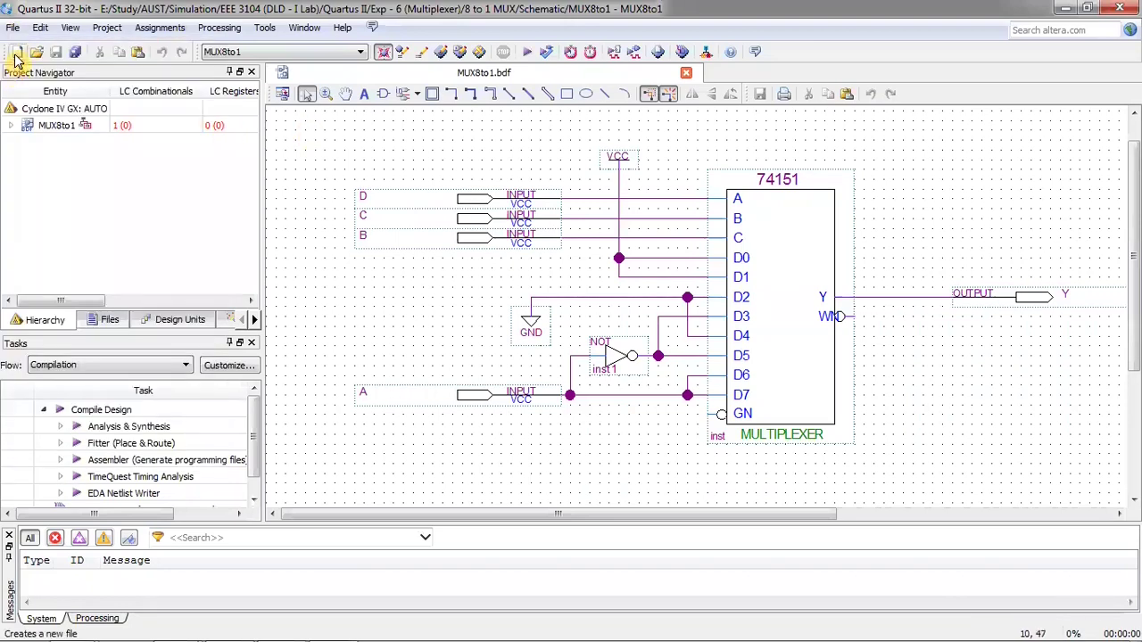
{"action": "left_click", "coordinate": [16, 53]}
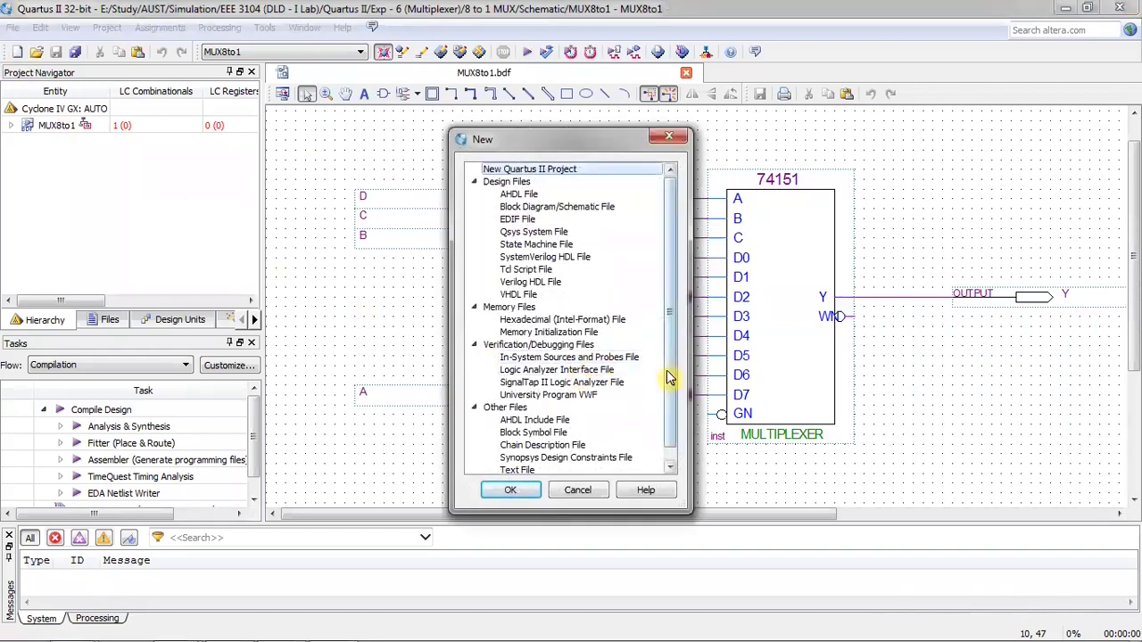
{"action": "left_click_drag", "start_coordinate": [673, 384], "coordinate": [673, 408]}
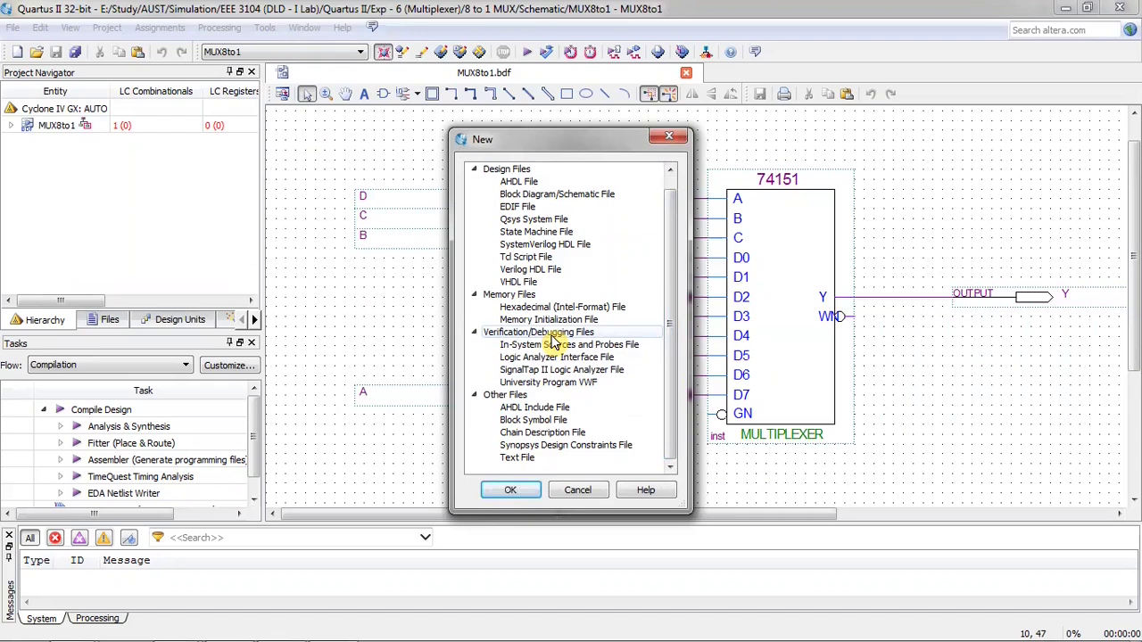
{"action": "left_click", "coordinate": [594, 386]}
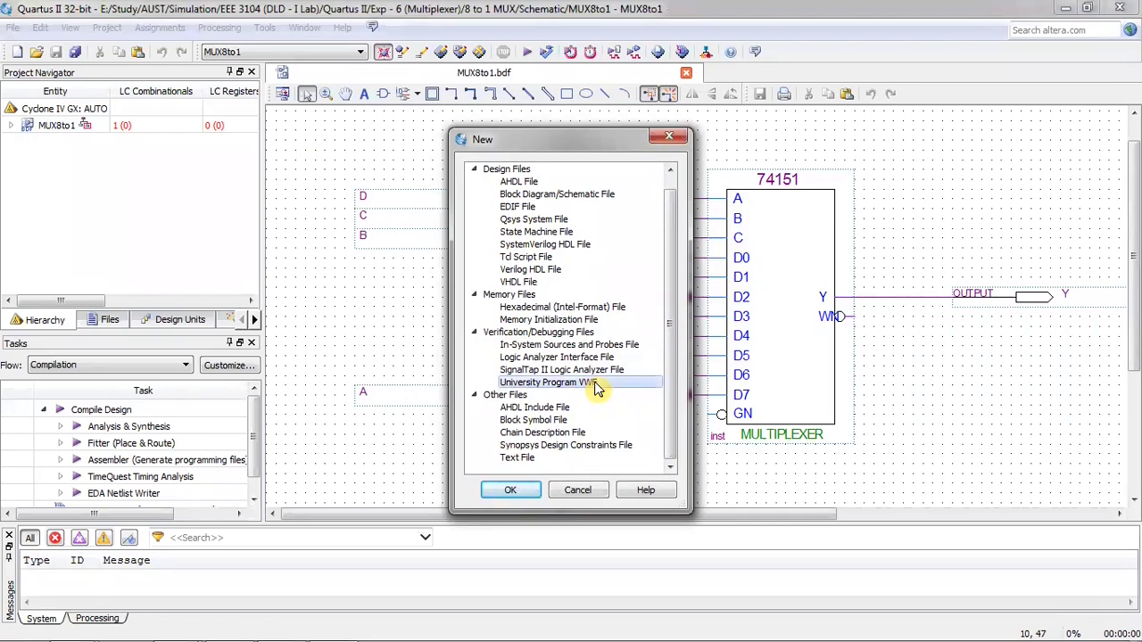
{"action": "left_click", "coordinate": [527, 496]}
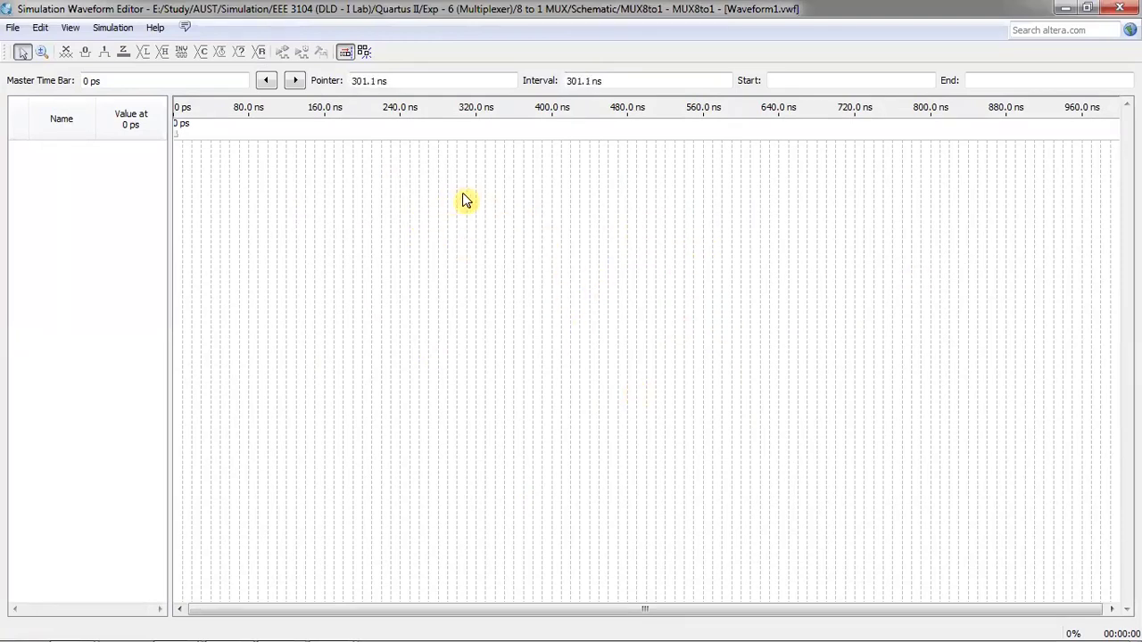
Use the Node Finder to list all pins and insert nodes A, B, C, D and Y into the waveform.
{"action": "right_click", "coordinate": [73, 239]}
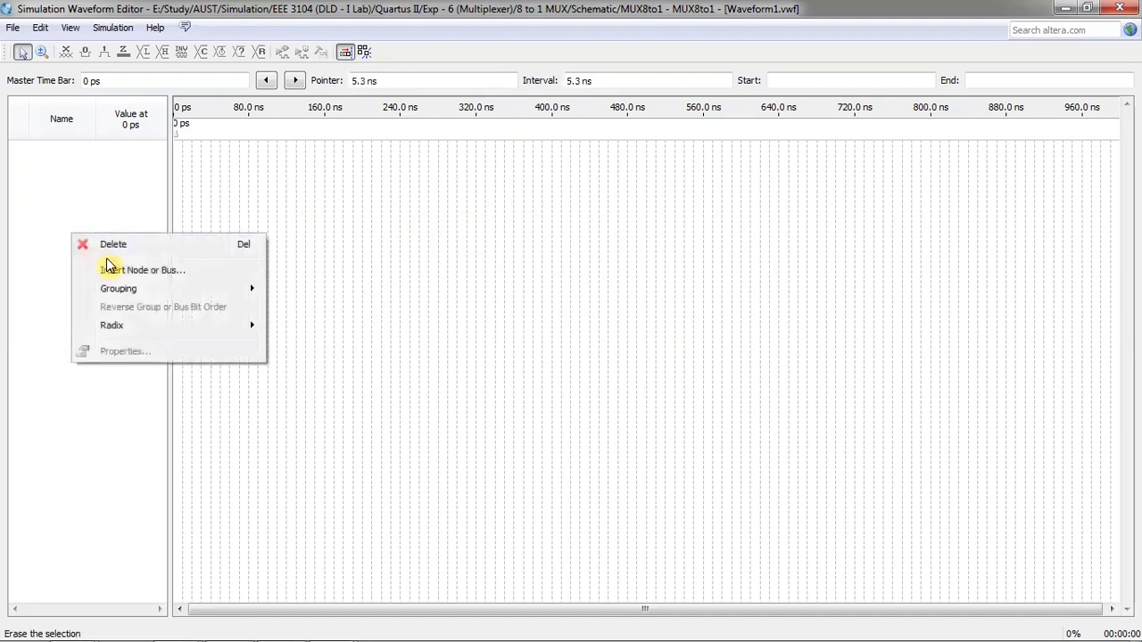
{"action": "left_click", "coordinate": [143, 271]}
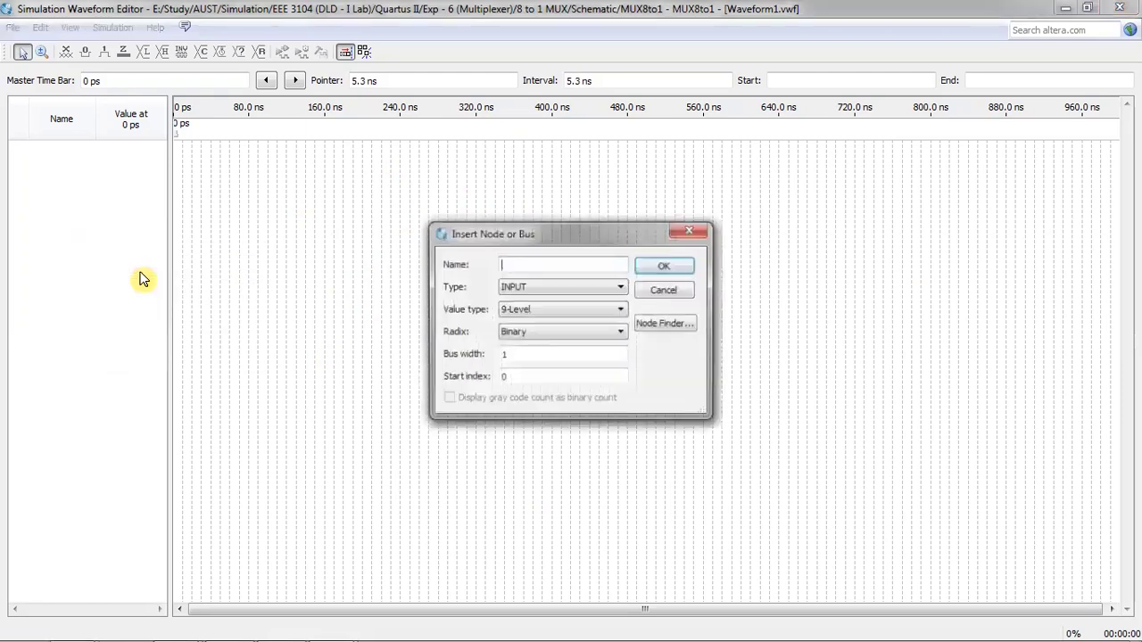
{"action": "left_click", "coordinate": [665, 325]}
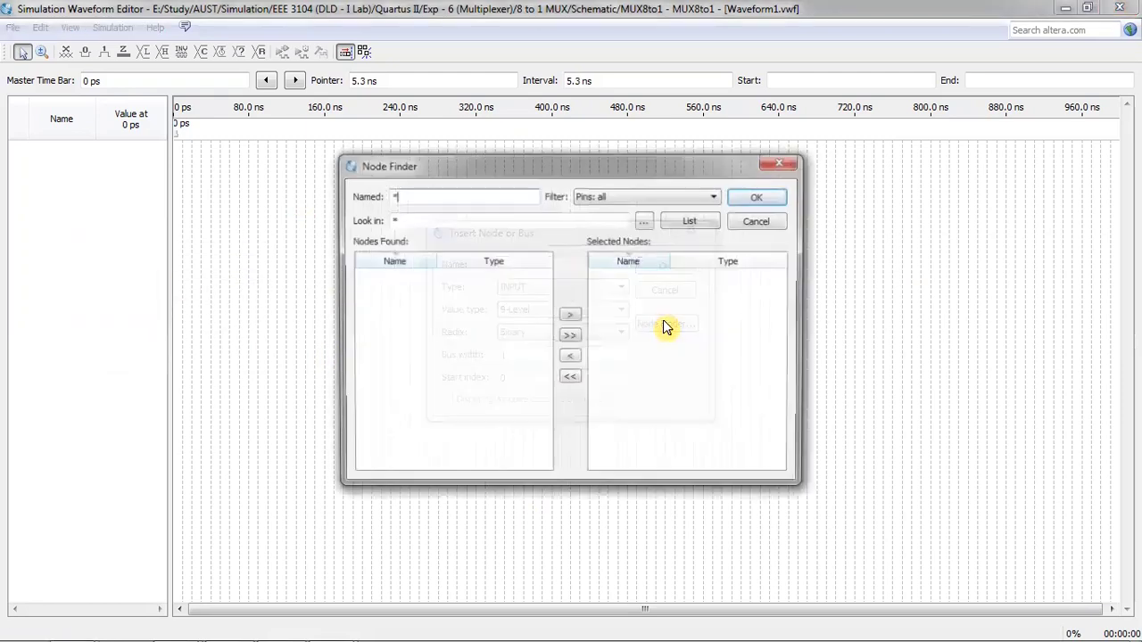
{"action": "left_click", "coordinate": [692, 221]}
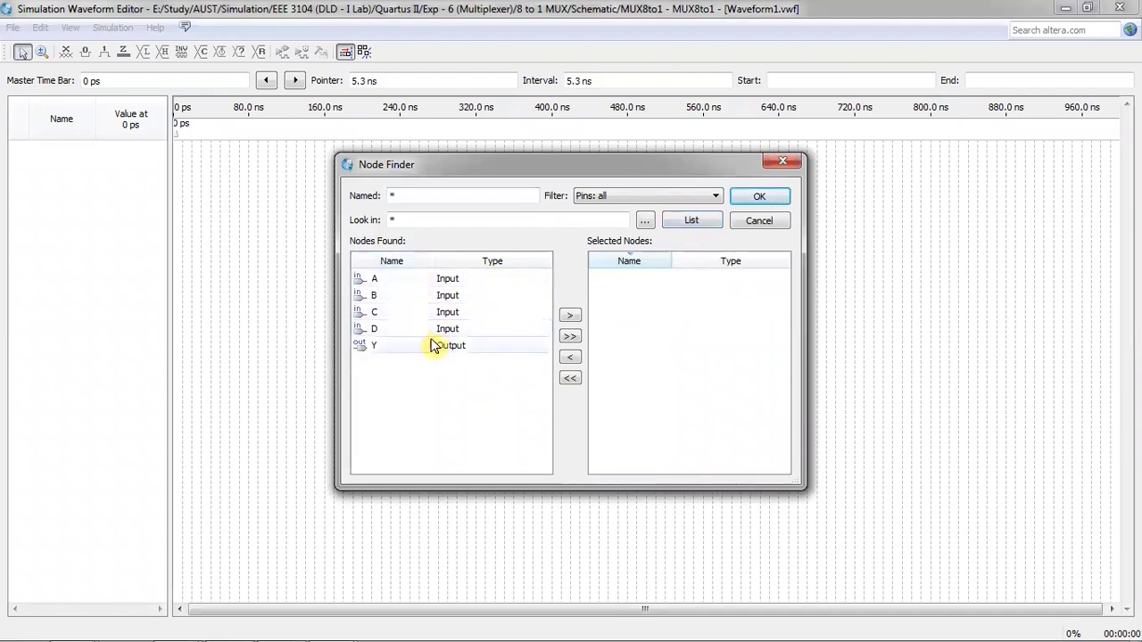
{"action": "left_click", "coordinate": [571, 337]}
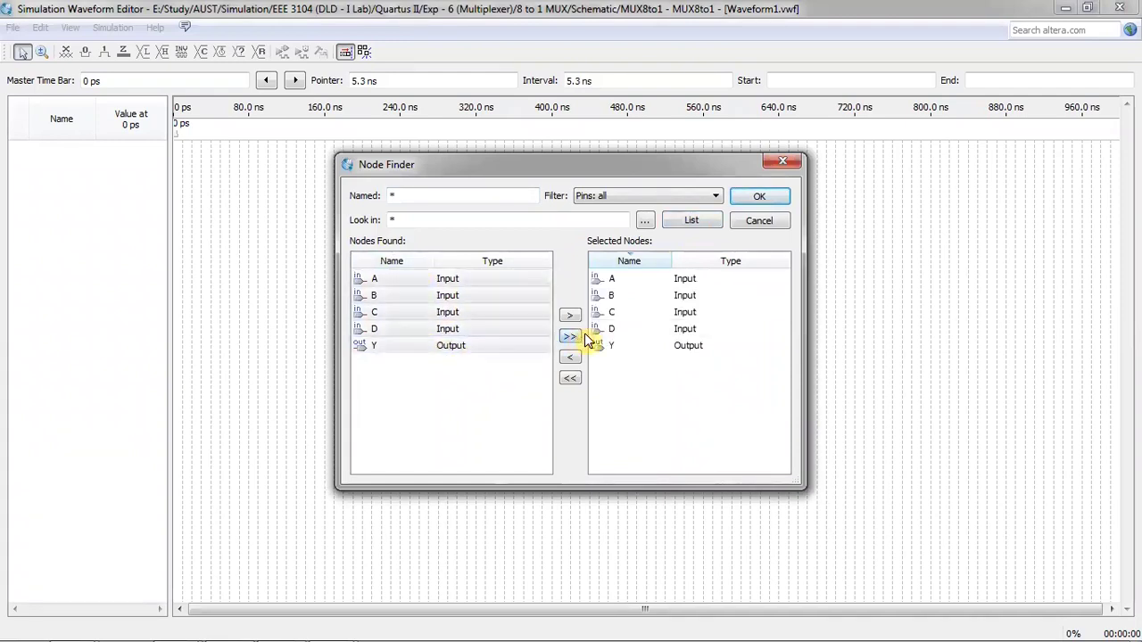
{"action": "left_click", "coordinate": [758, 202]}
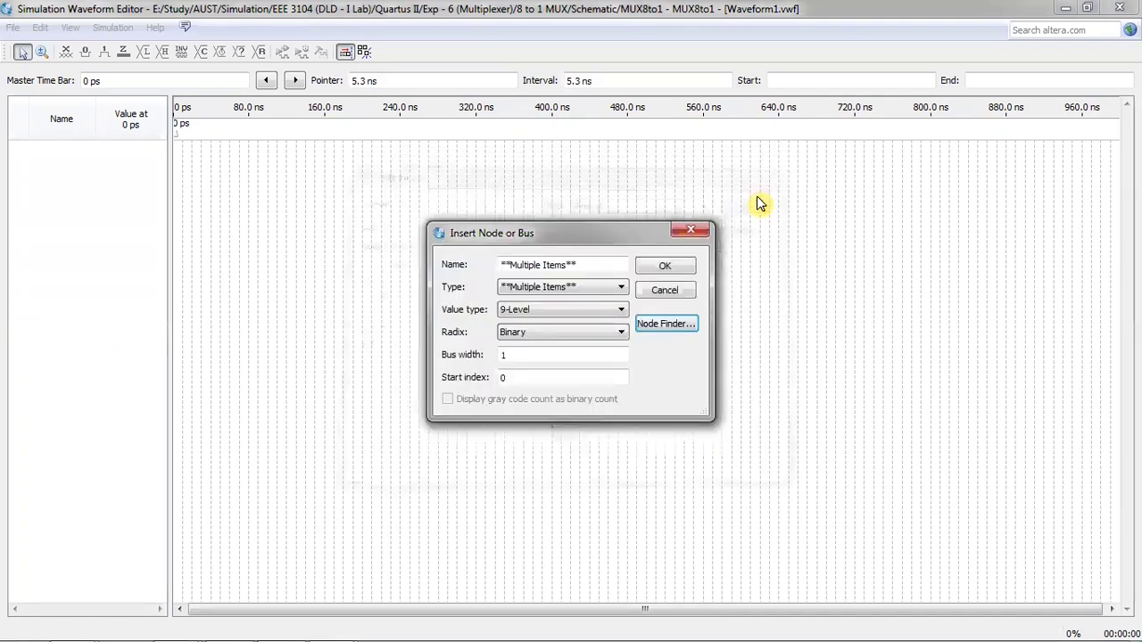
{"action": "left_click", "coordinate": [670, 264]}
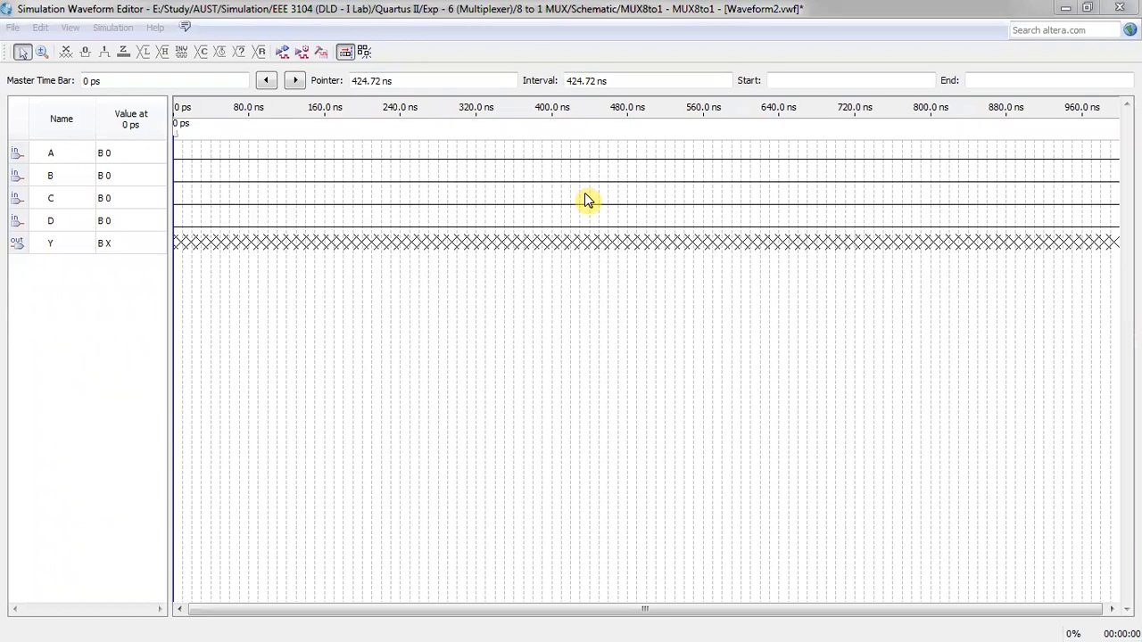
{"action": "left_click_drag", "start_coordinate": [72, 154], "coordinate": [216, 155]}
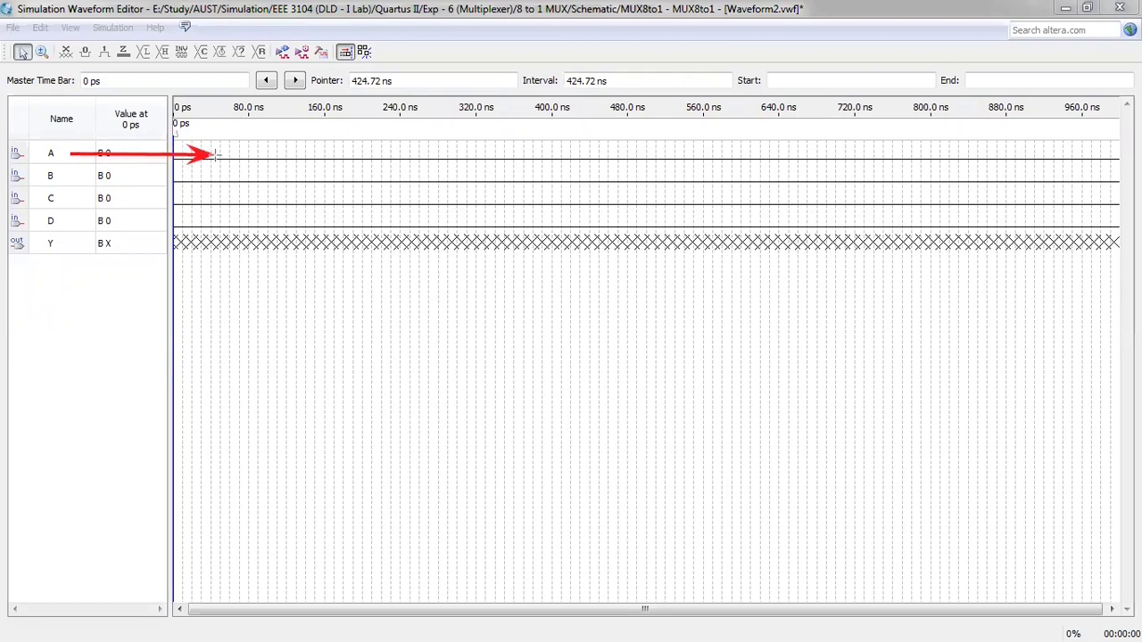
{"action": "left_click", "coordinate": [288, 174]}
{"action": "type", "text": "MSB"}
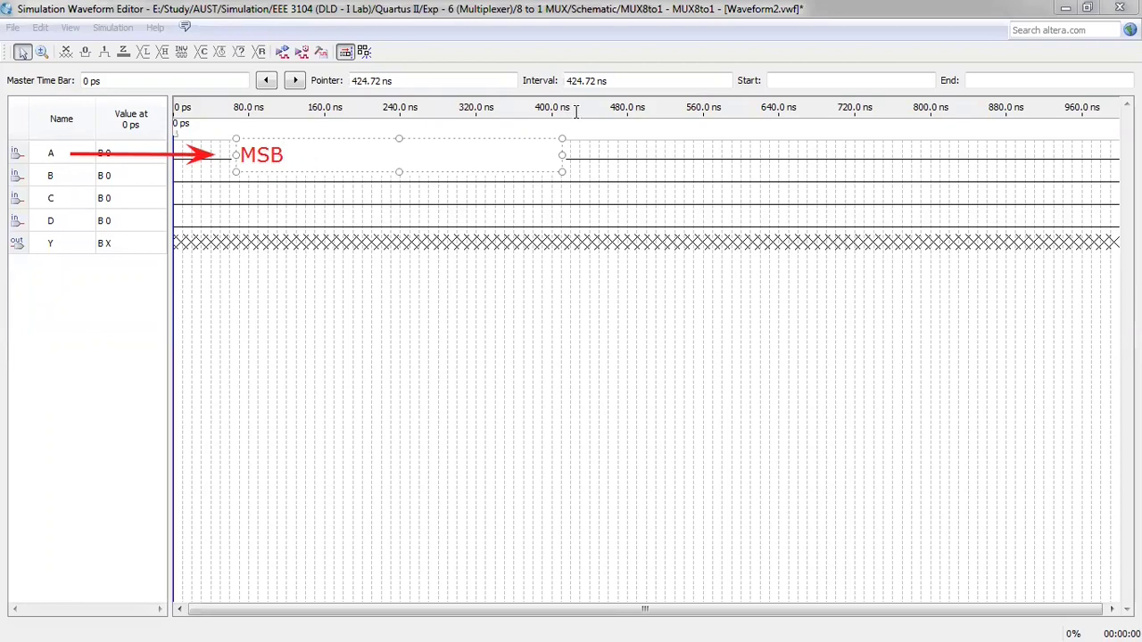
{"action": "left_click", "coordinate": [660, 120]}
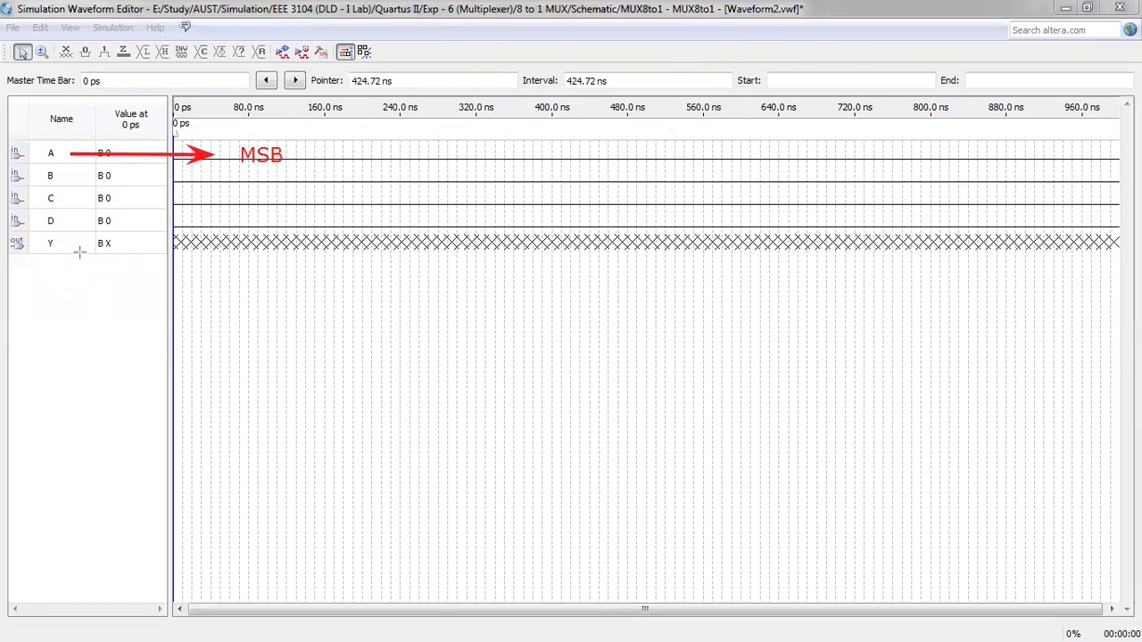
{"action": "left_click_drag", "start_coordinate": [81, 219], "coordinate": [259, 219]}
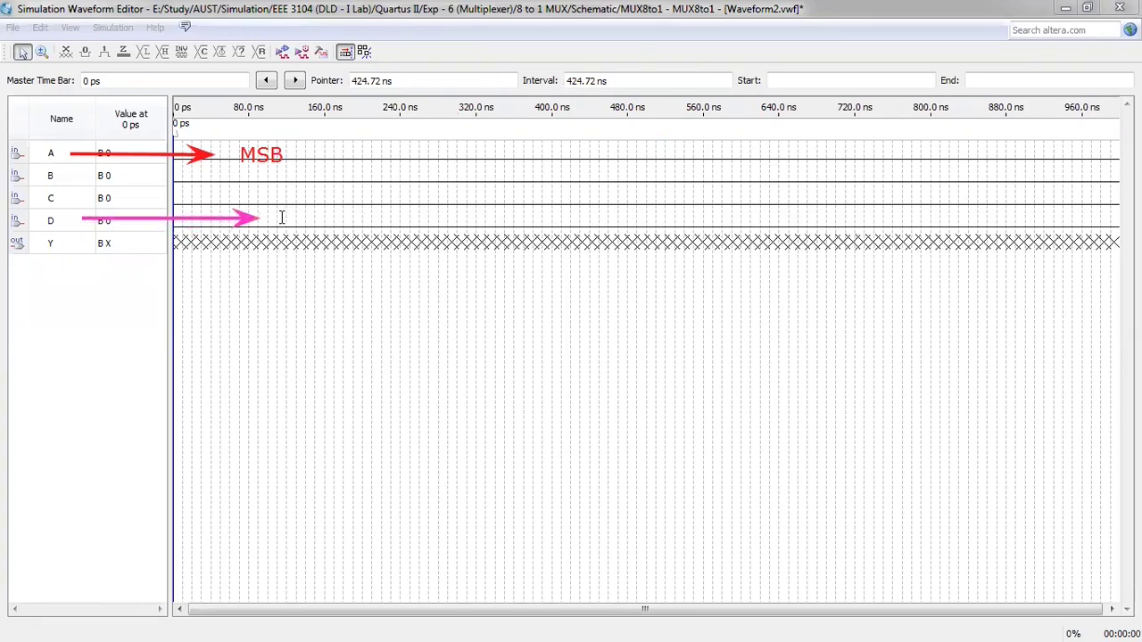
{"action": "left_click", "coordinate": [341, 219]}
{"action": "type", "text": "LSB"}
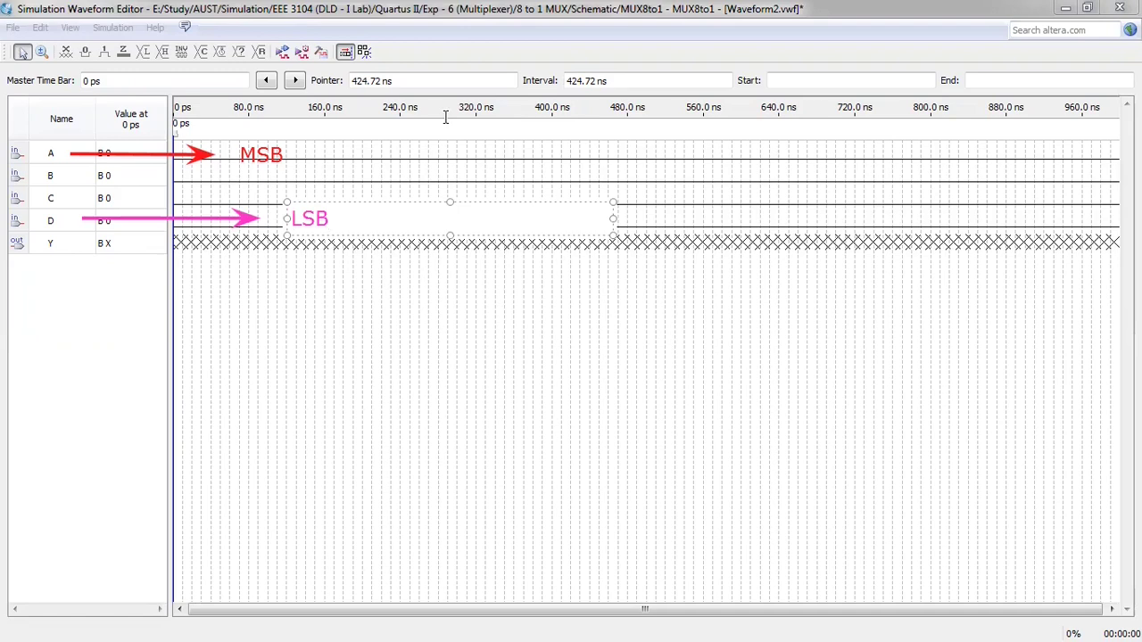
{"action": "left_click", "coordinate": [352, 177]}
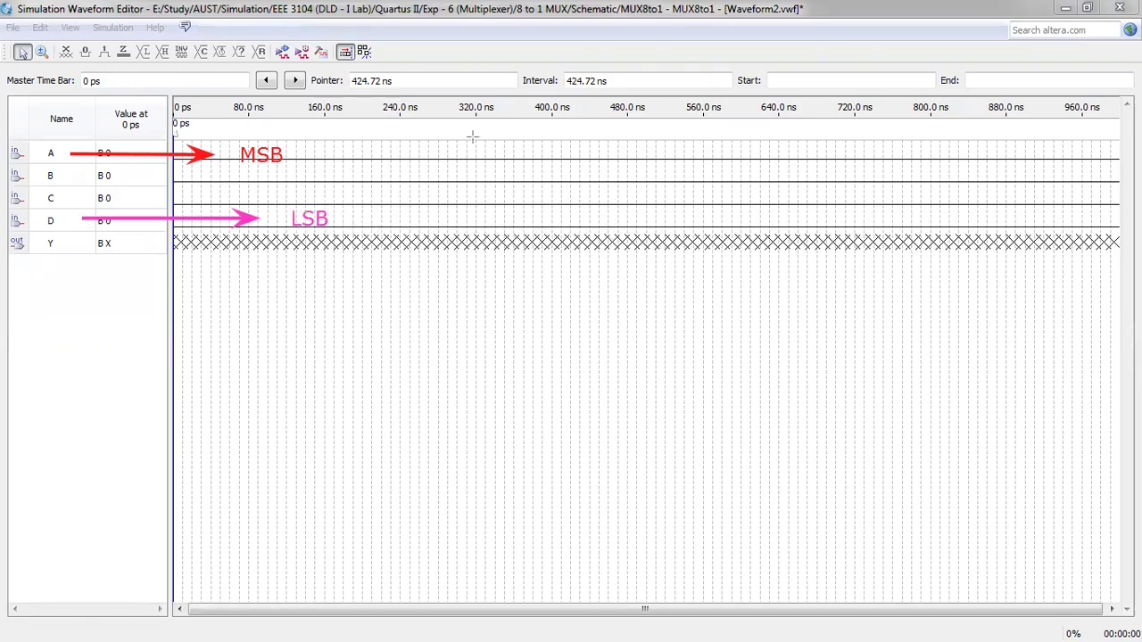
{"action": "left_click_drag", "start_coordinate": [70, 223], "coordinate": [71, 145]}
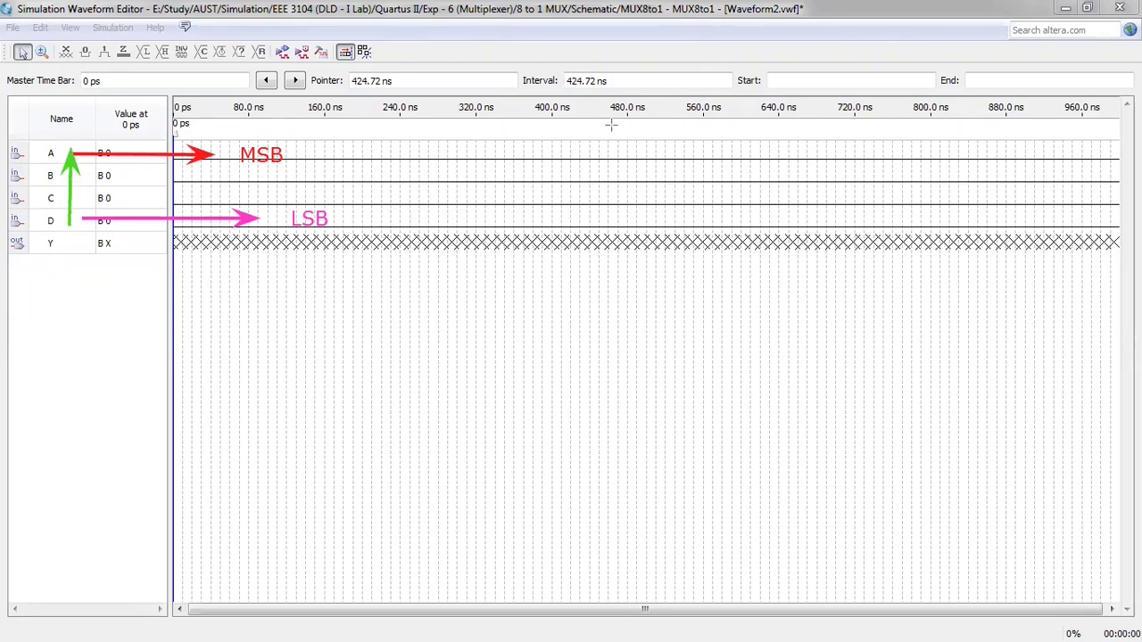
{"action": "key", "text": "e"}
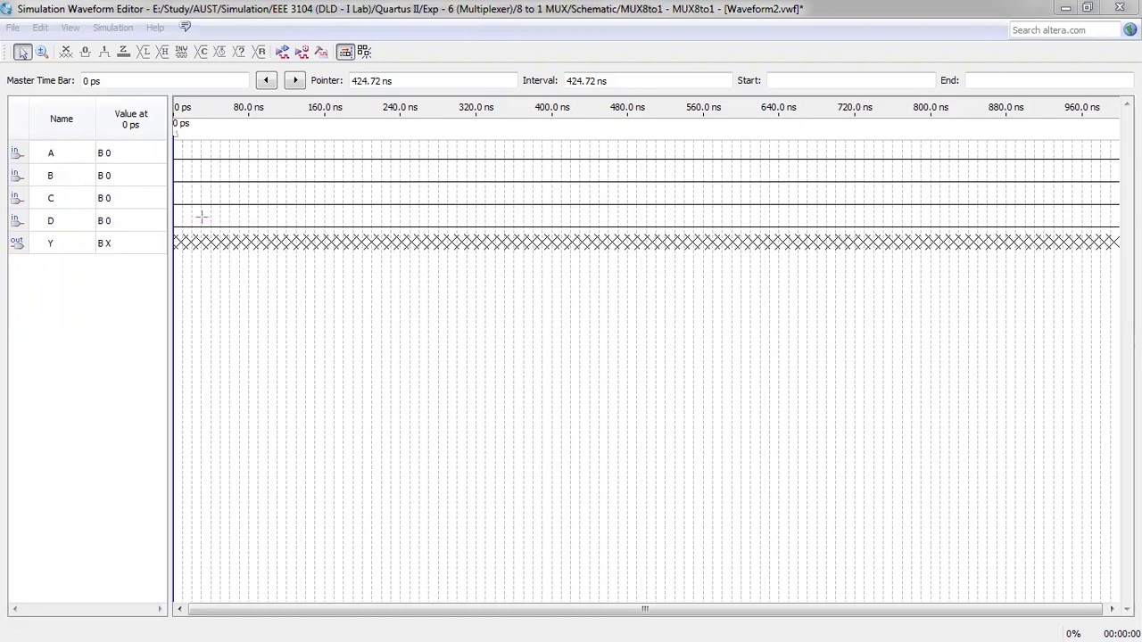
{"action": "key", "text": "Escape"}
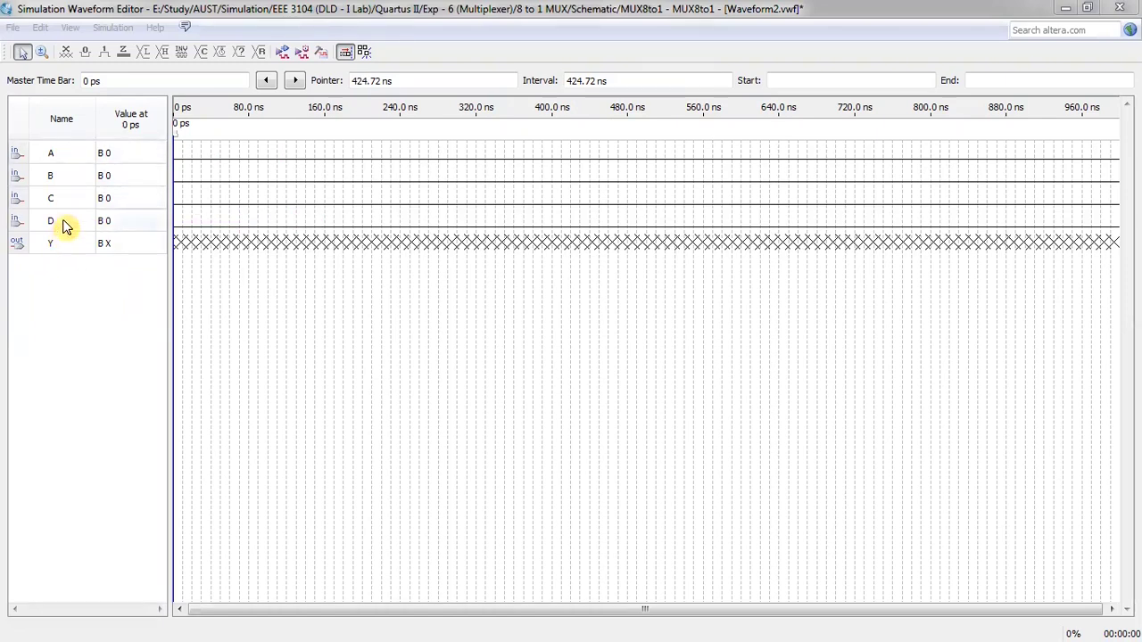
Group input nodes A through D as InG with the Unsigned Decimal radix and expand the group to show its members.
{"action": "left_click", "coordinate": [65, 155]}
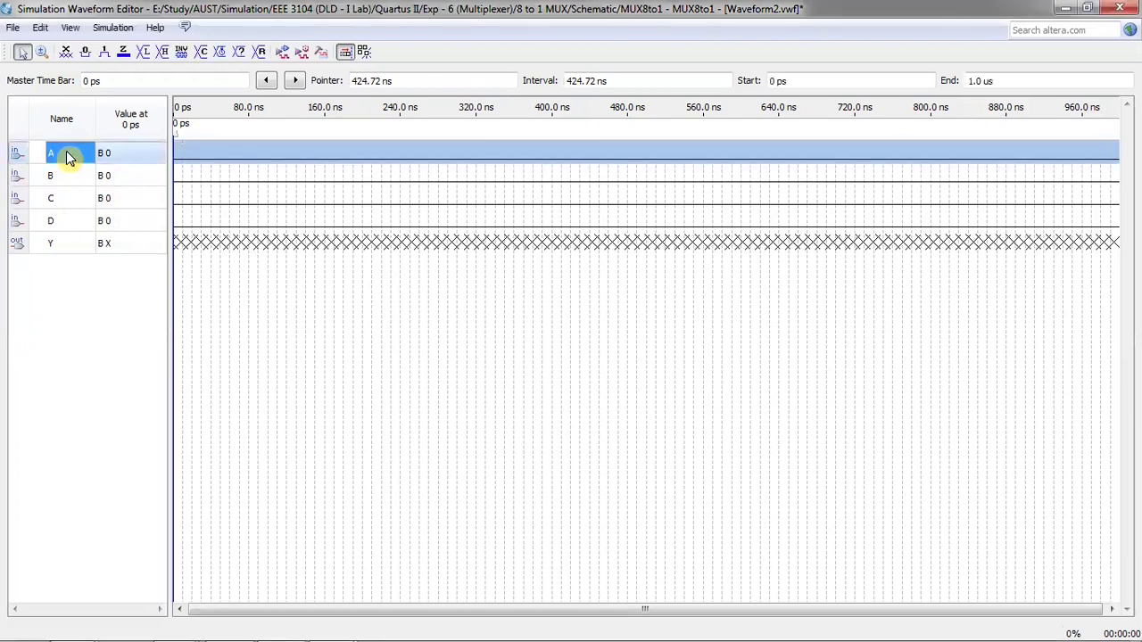
{"action": "left_click", "coordinate": [78, 228], "text": "shift"}
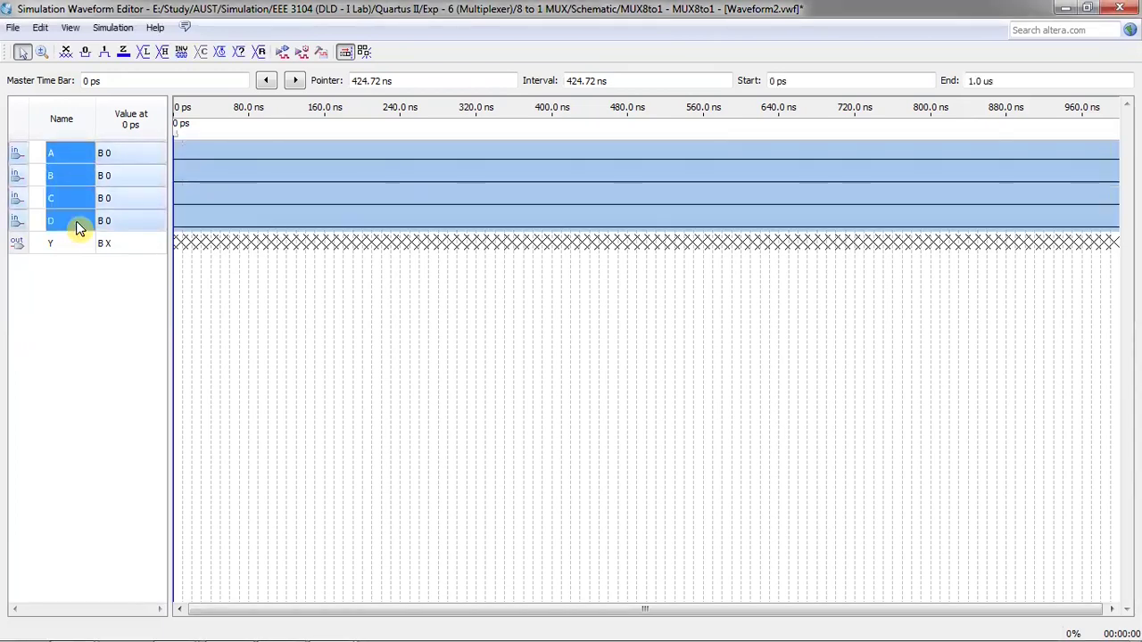
{"action": "right_click", "coordinate": [78, 228]}
{"action": "mouse_move", "coordinate": [176, 282]}
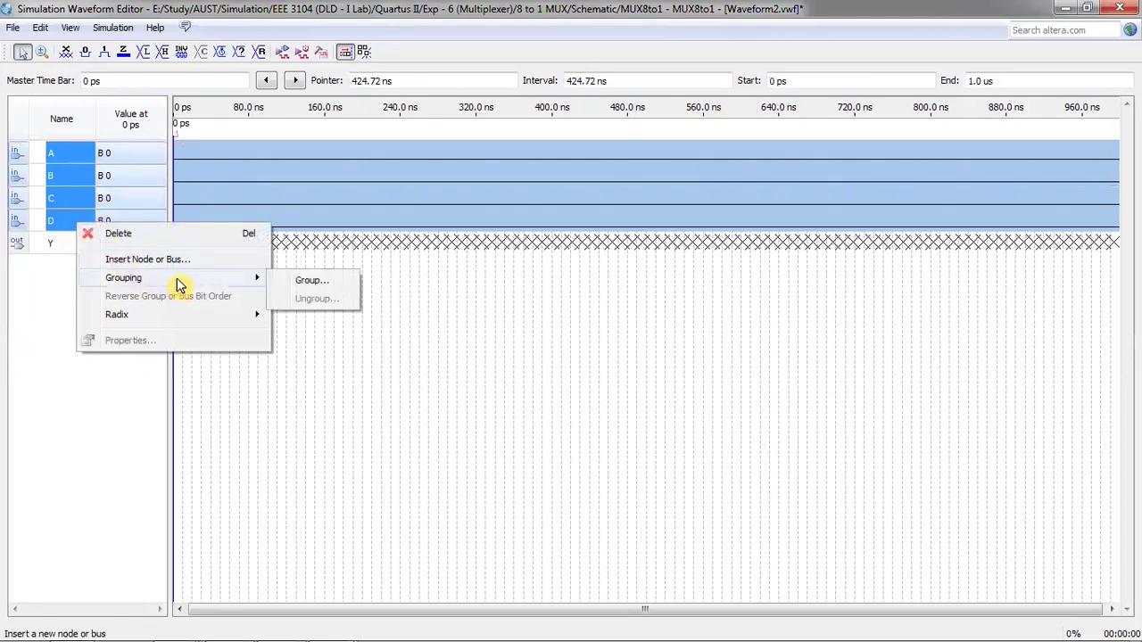
{"action": "left_click", "coordinate": [305, 283]}
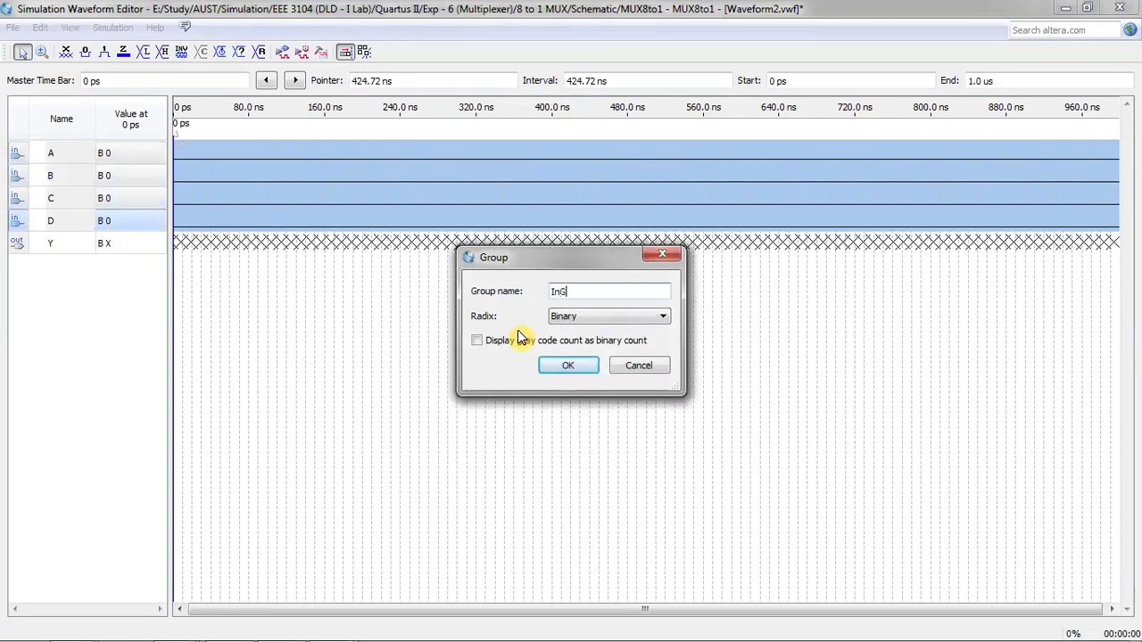
{"action": "left_click", "coordinate": [614, 318]}
{"action": "left_click", "coordinate": [592, 375]}
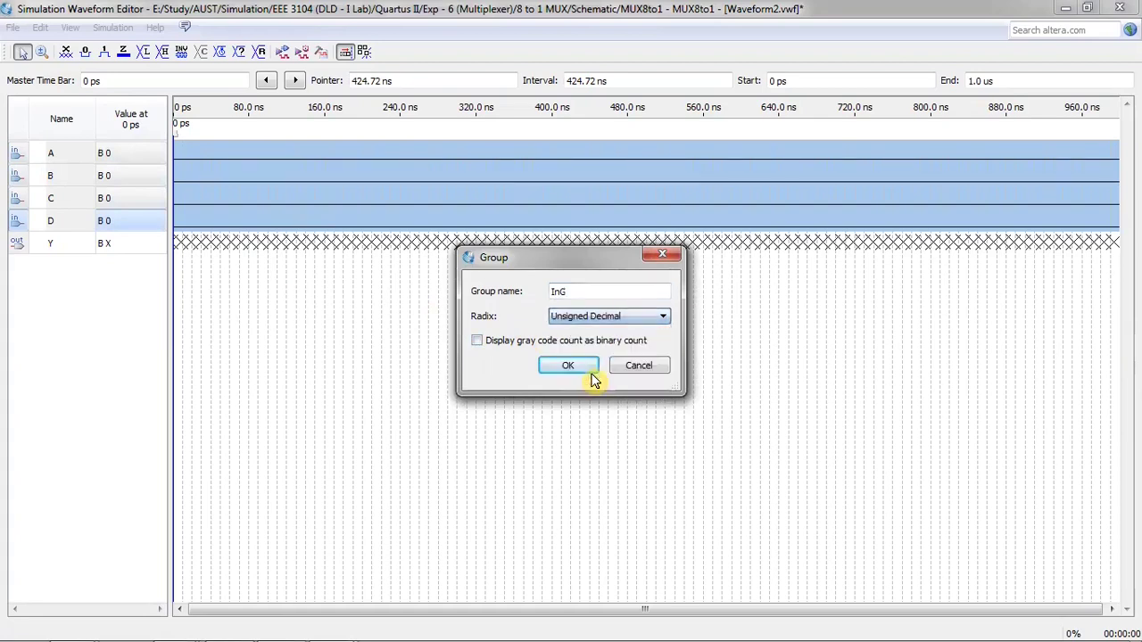
{"action": "left_click", "coordinate": [581, 370]}
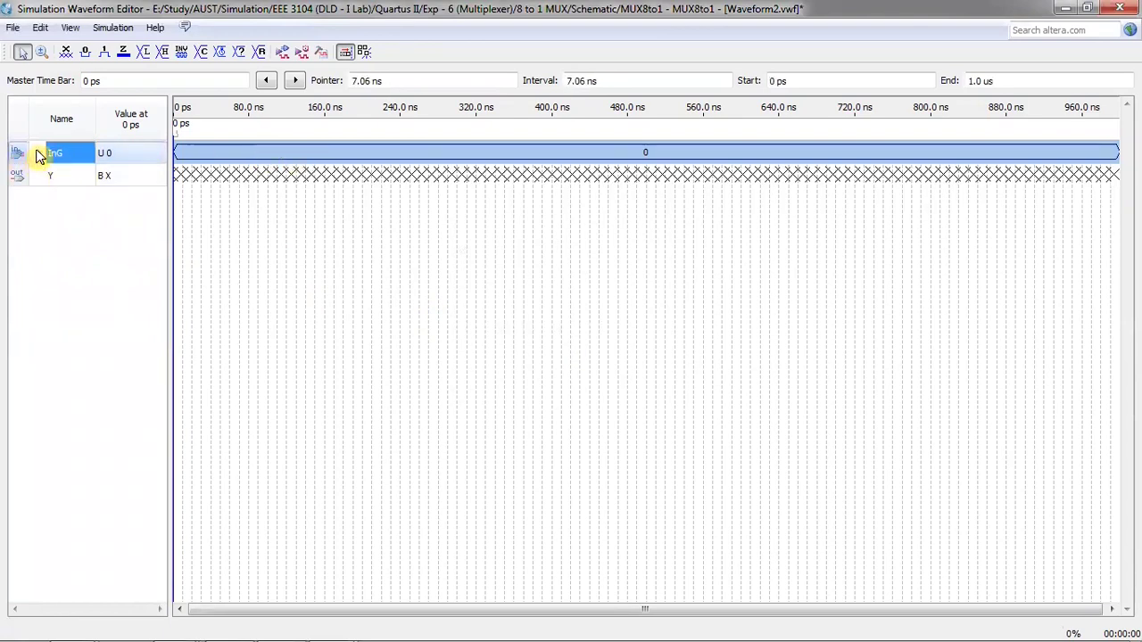
{"action": "left_click", "coordinate": [38, 154]}
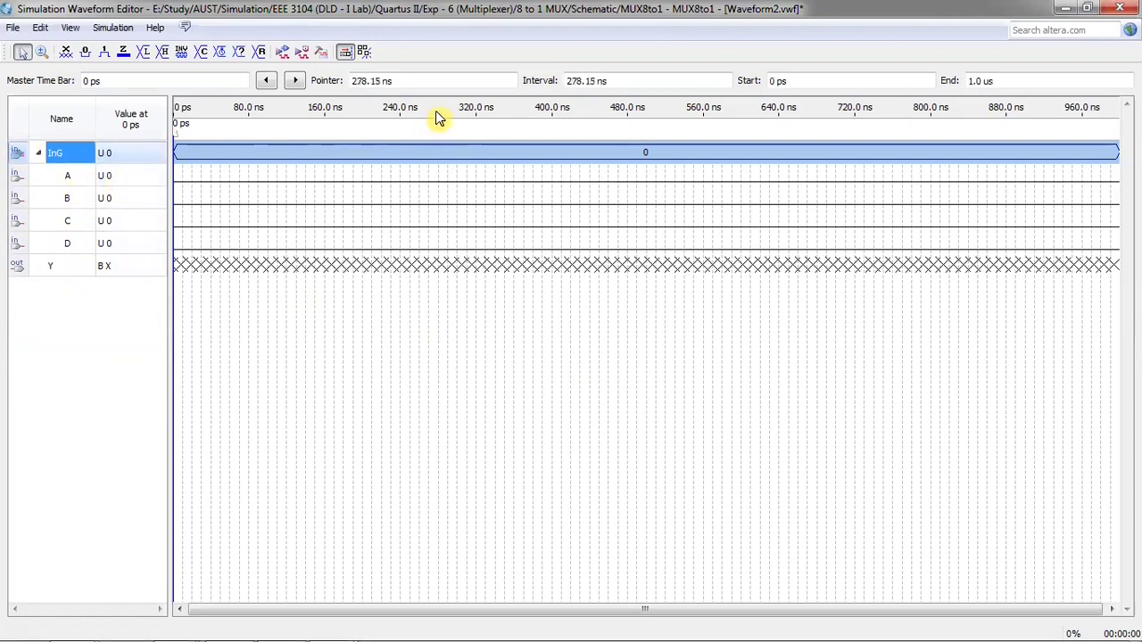
{"action": "mouse_move", "coordinate": [79, 167]}
{"action": "left_mouse_down"}
{"action": "mouse_move", "coordinate": [61, 183]}
{"action": "mouse_move", "coordinate": [84, 172]}
{"action": "left_mouse_up"}
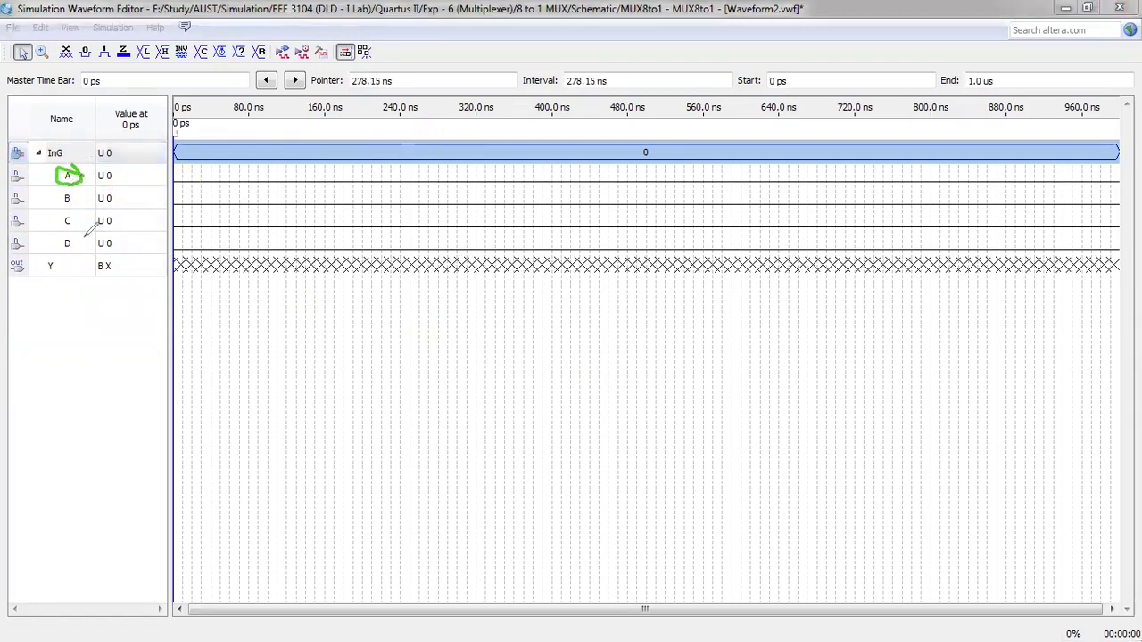
{"action": "mouse_move", "coordinate": [77, 230]}
{"action": "left_mouse_down"}
{"action": "mouse_move", "coordinate": [53, 243]}
{"action": "mouse_move", "coordinate": [75, 252]}
{"action": "mouse_move", "coordinate": [80, 234]}
{"action": "left_mouse_up"}
{"action": "key", "text": "e"}
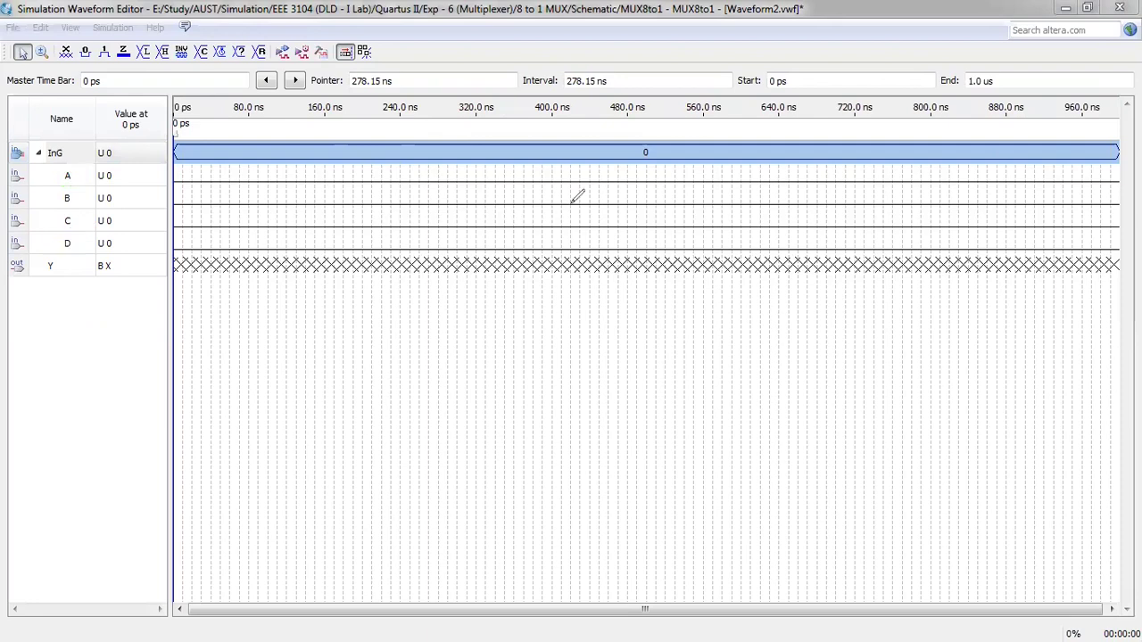
{"action": "key", "text": "Escape"}
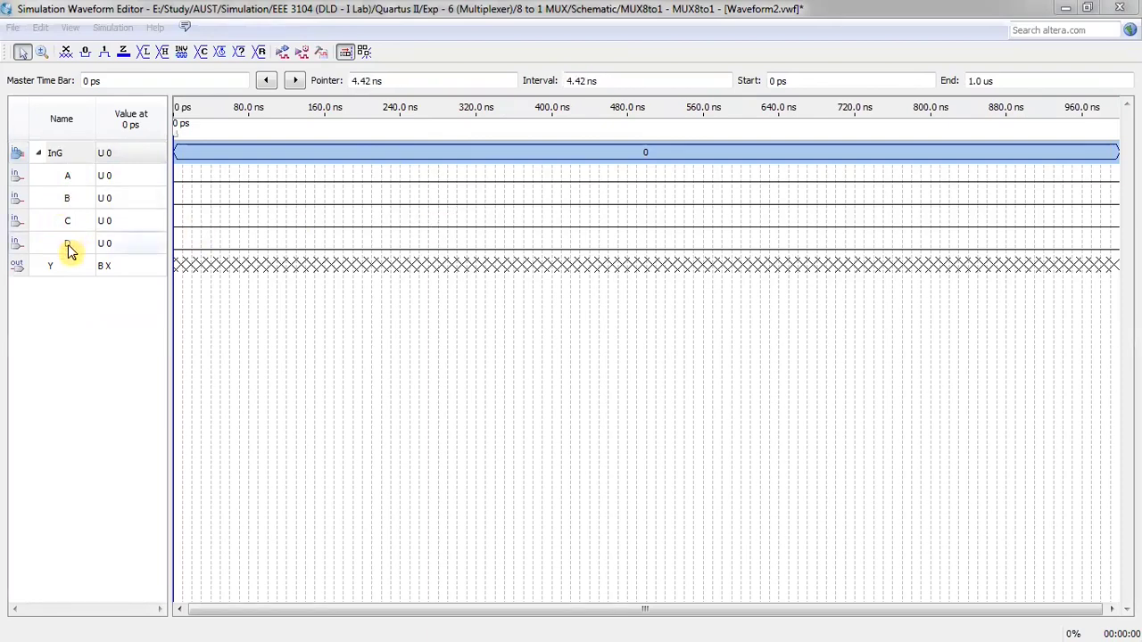
Reverse the bit order of the InG group.
{"action": "left_click", "coordinate": [72, 153]}
{"action": "right_click", "coordinate": [71, 153]}
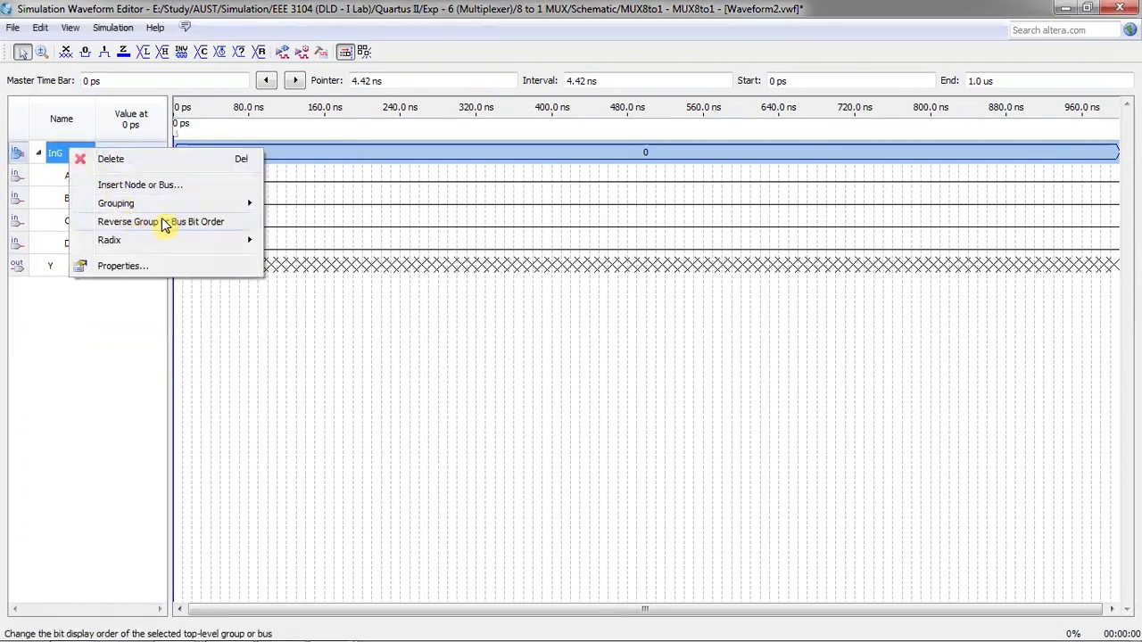
{"action": "left_click", "coordinate": [217, 222]}
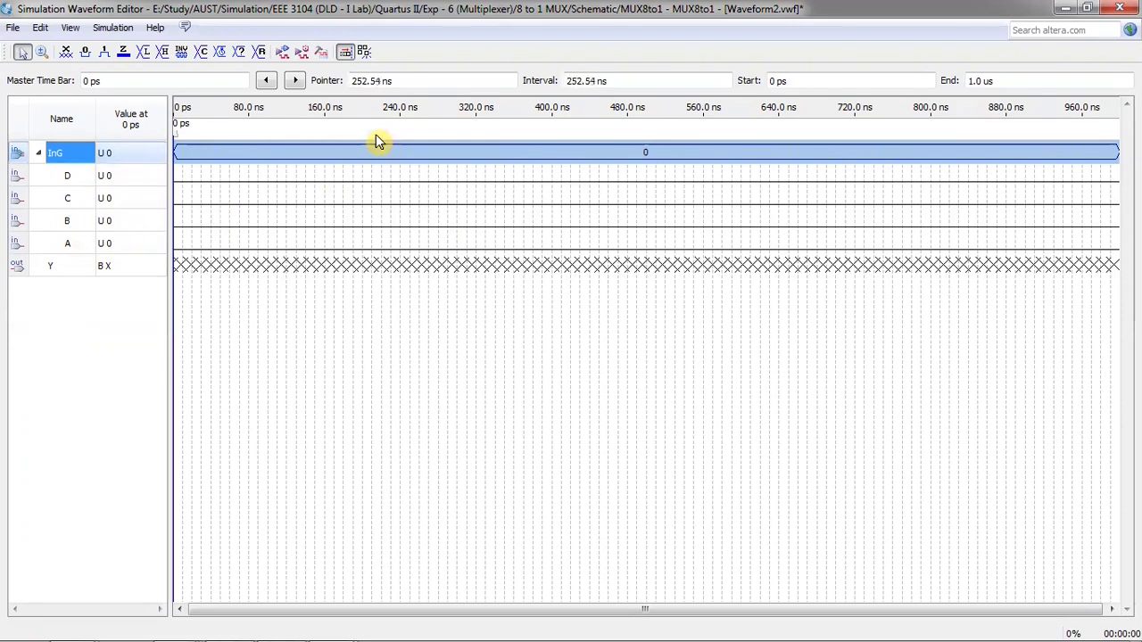
Reverse the InG group's bit order once more so its members run from A down to D.
{"action": "left_click_drag", "start_coordinate": [67, 200], "coordinate": [452, 165]}
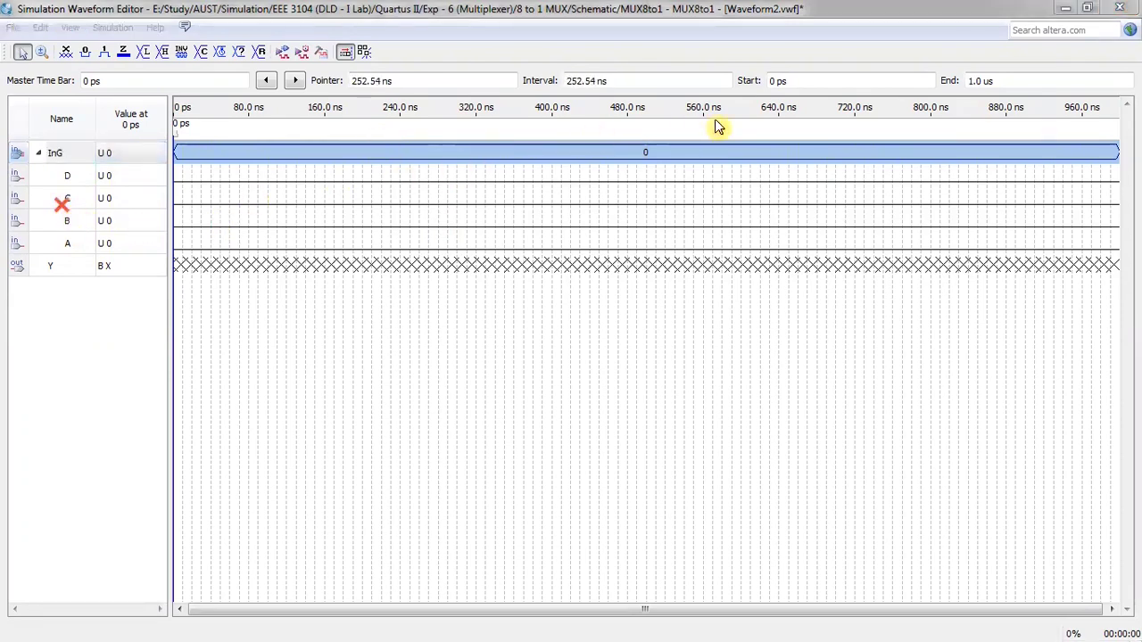
{"action": "left_click_drag", "start_coordinate": [727, 120], "coordinate": [562, 183]}
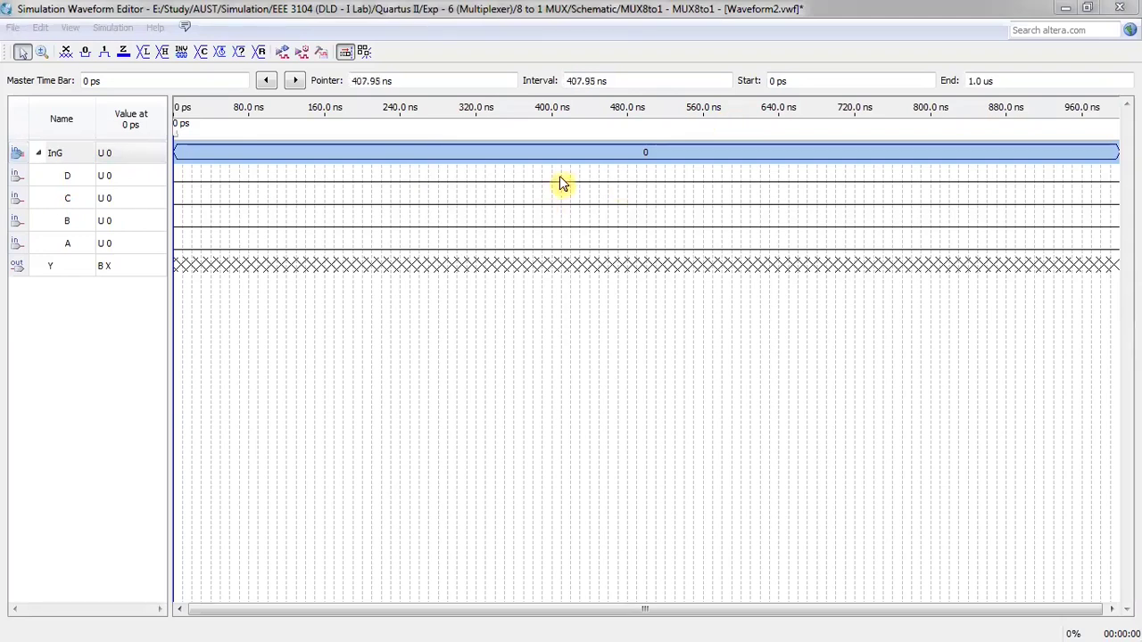
{"action": "right_click", "coordinate": [66, 155]}
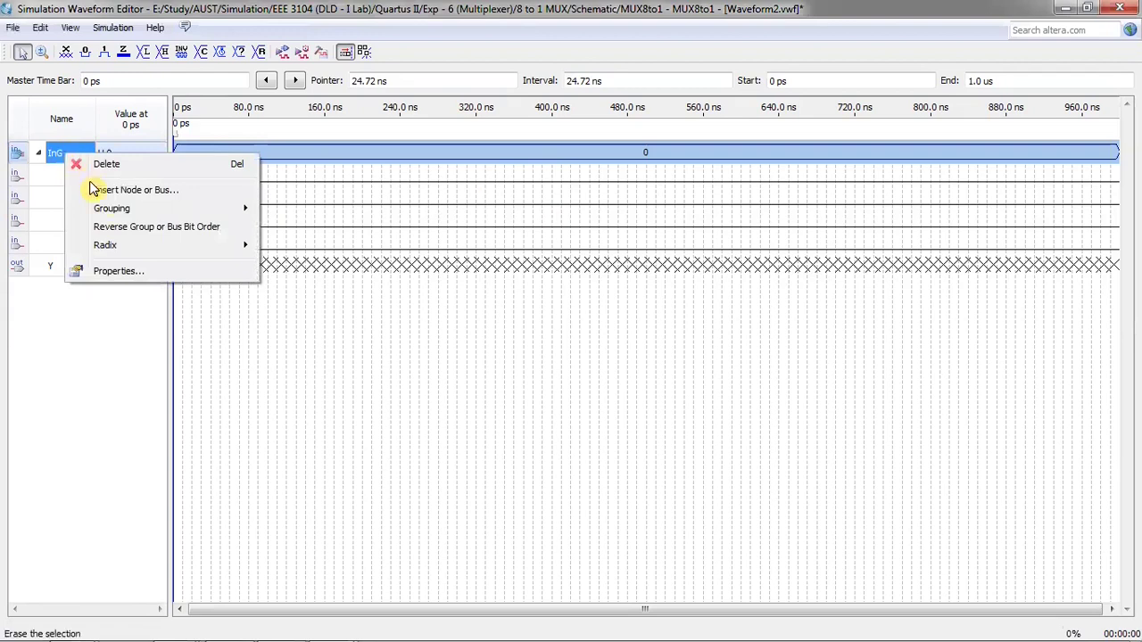
{"action": "left_click", "coordinate": [165, 228]}
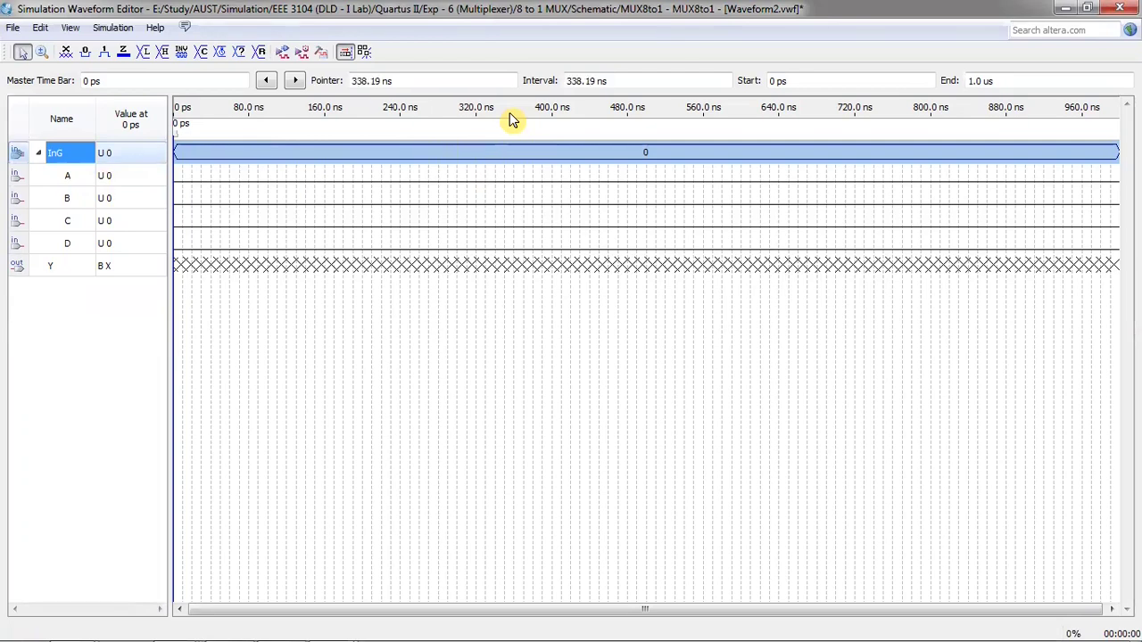
Deselect the InG group and confirm a base grid size with a 10.0 ns period.
{"action": "left_click", "coordinate": [42, 196]}
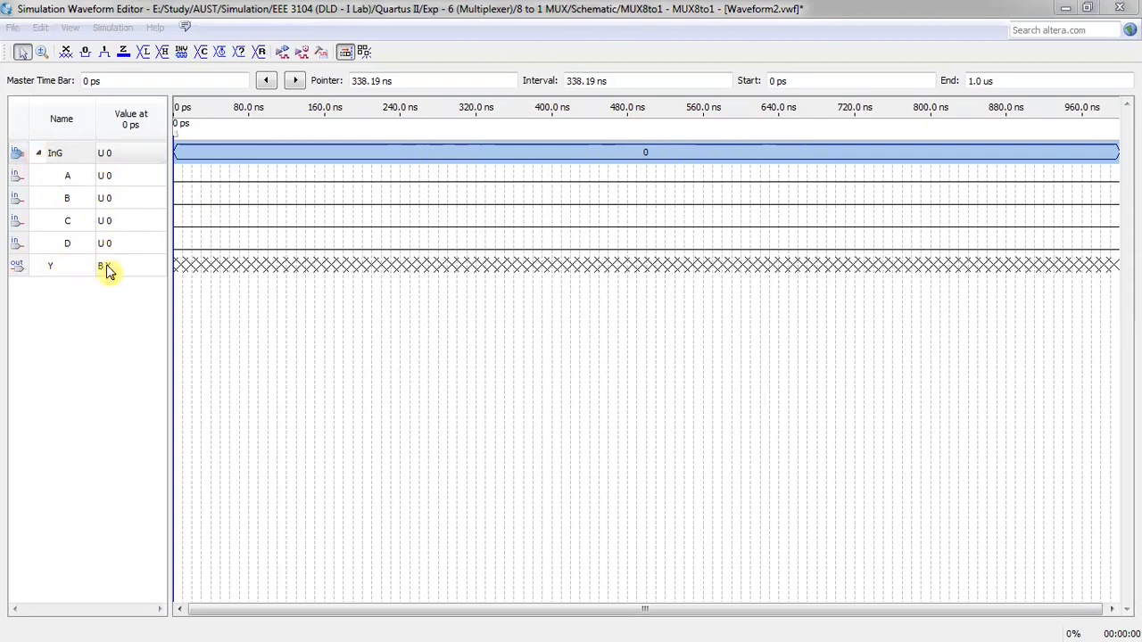
{"action": "left_click", "coordinate": [134, 312]}
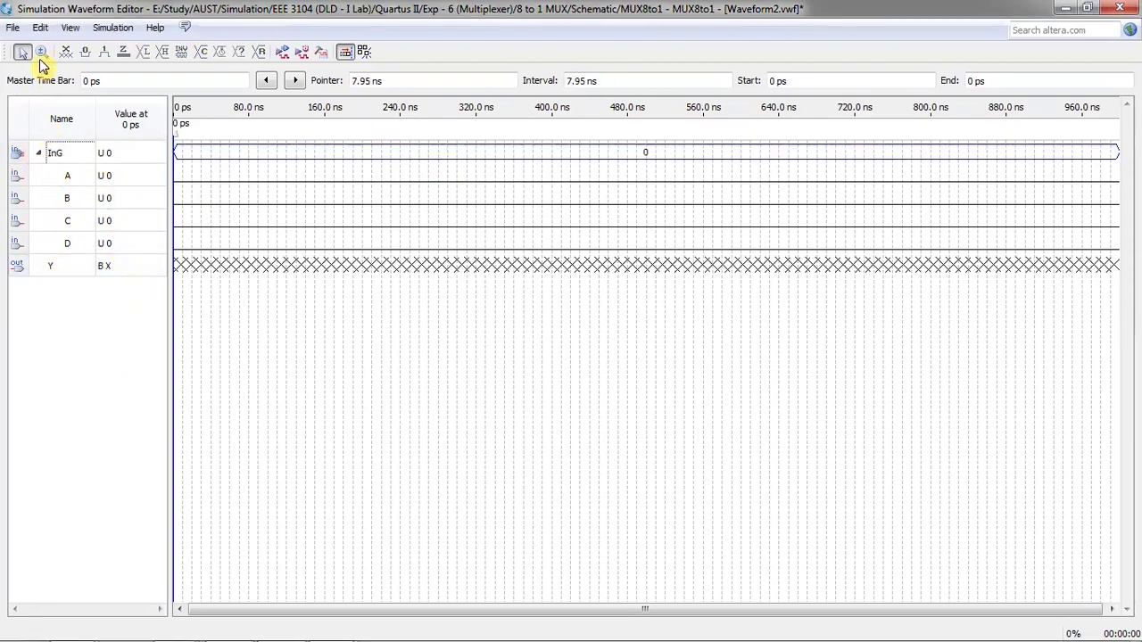
{"action": "left_click", "coordinate": [39, 30]}
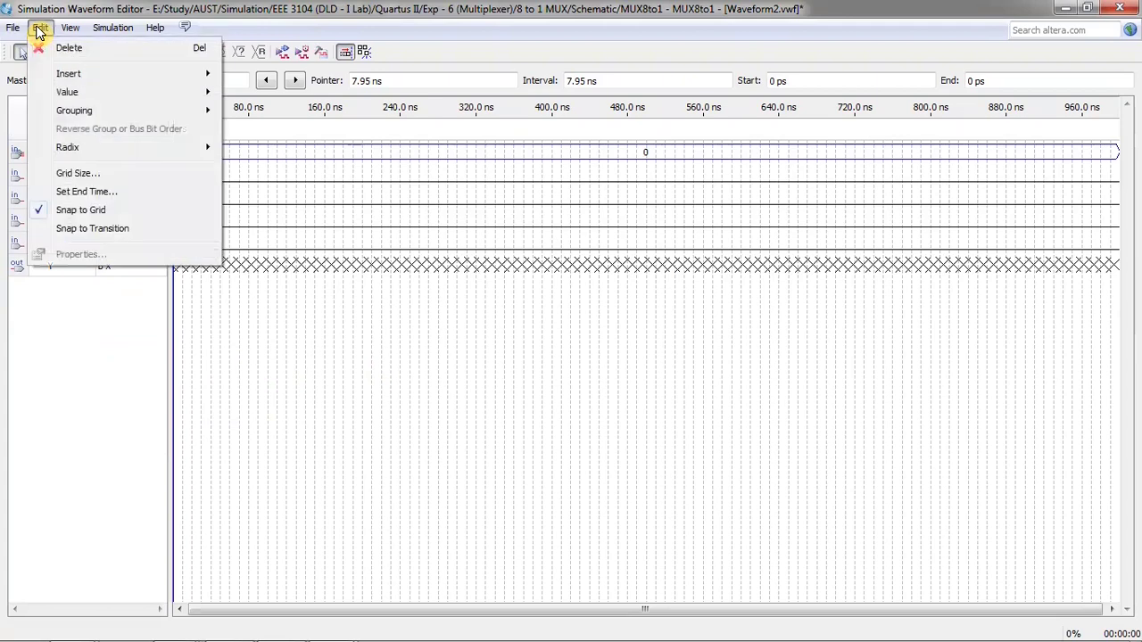
{"action": "left_click", "coordinate": [85, 174]}
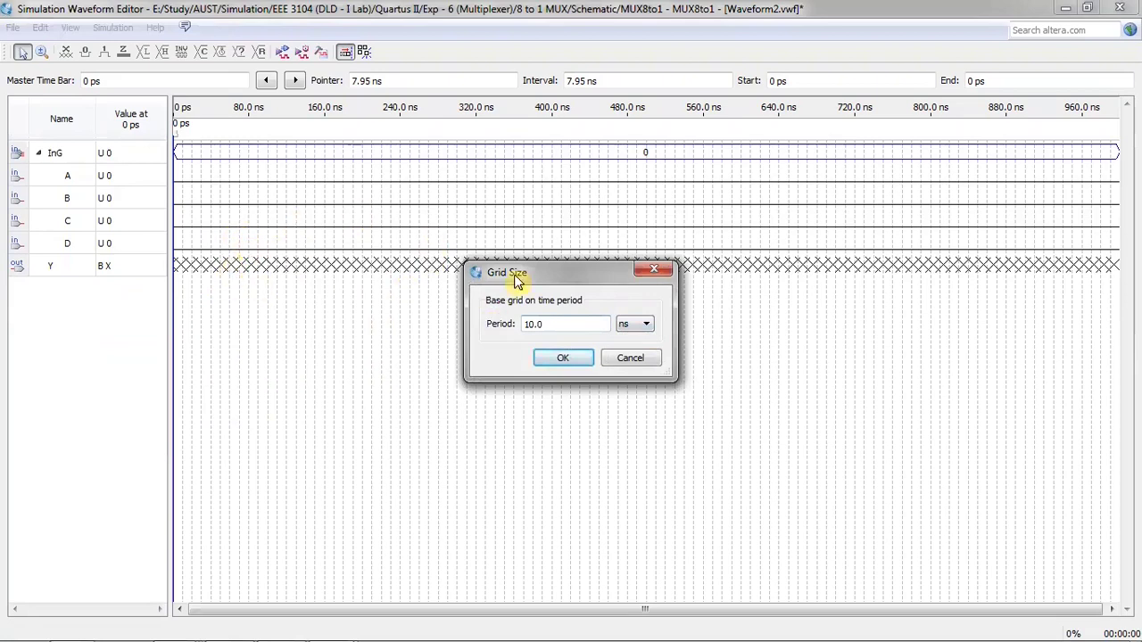
{"action": "left_click", "coordinate": [562, 361]}
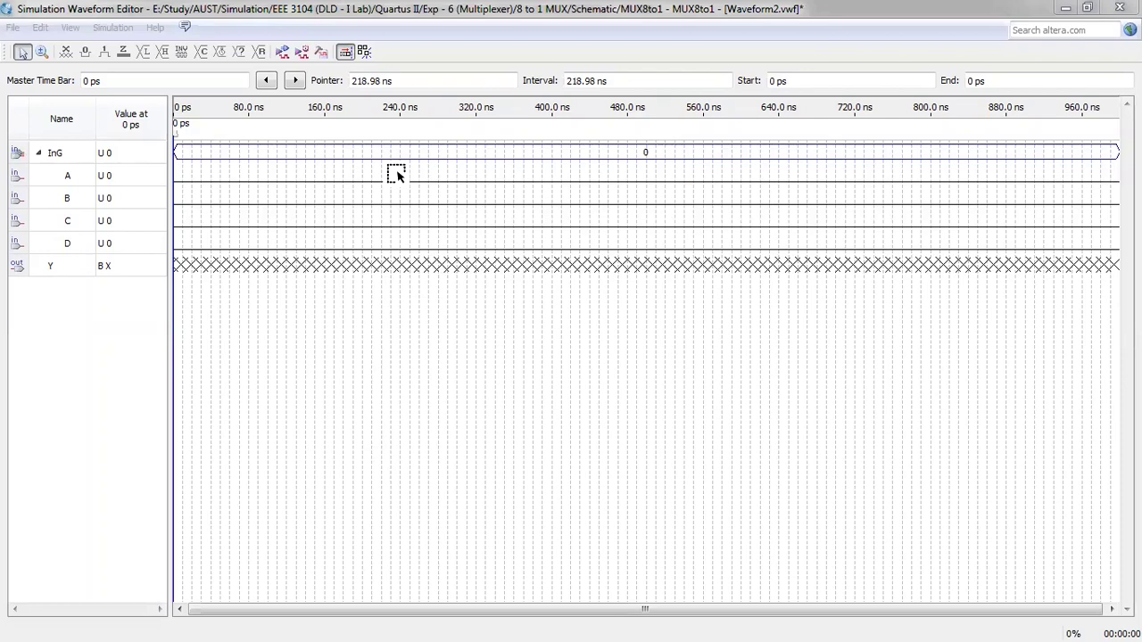
{"action": "left_click", "coordinate": [367, 390]}
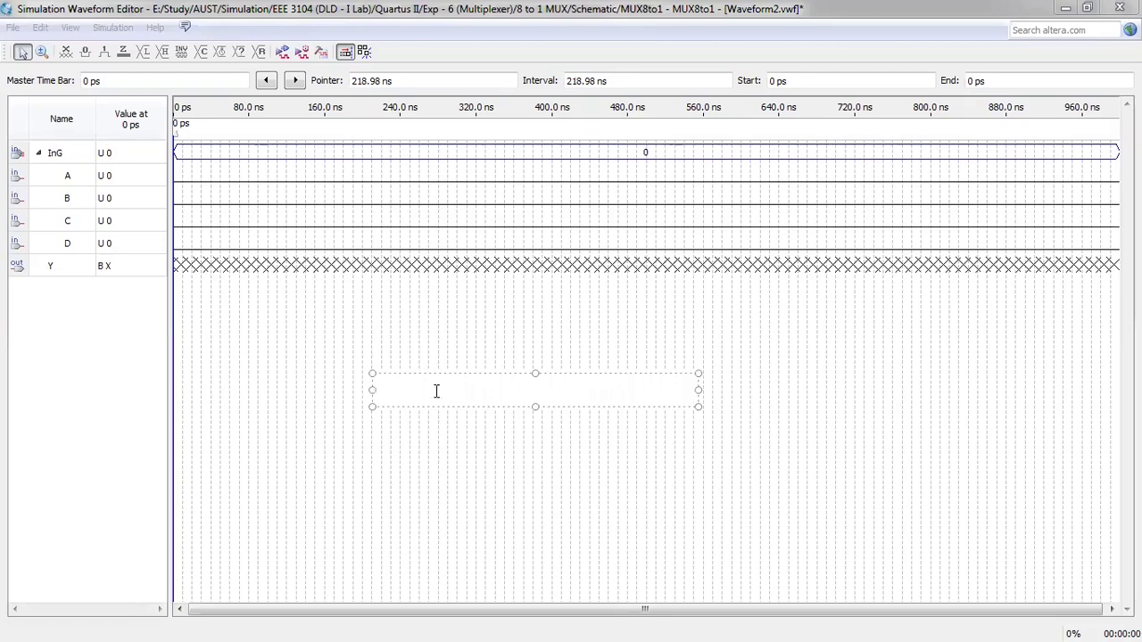
{"action": "type", "text": "0 to 15 --> 16 * 10ns = 160 ns"}
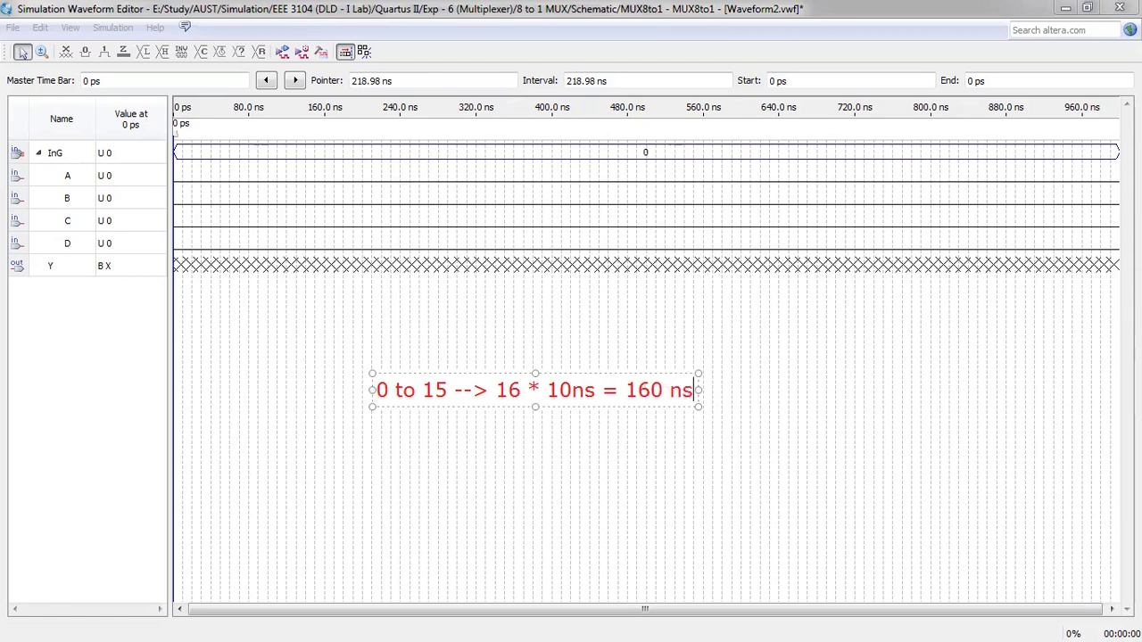
{"action": "left_click", "coordinate": [481, 326]}
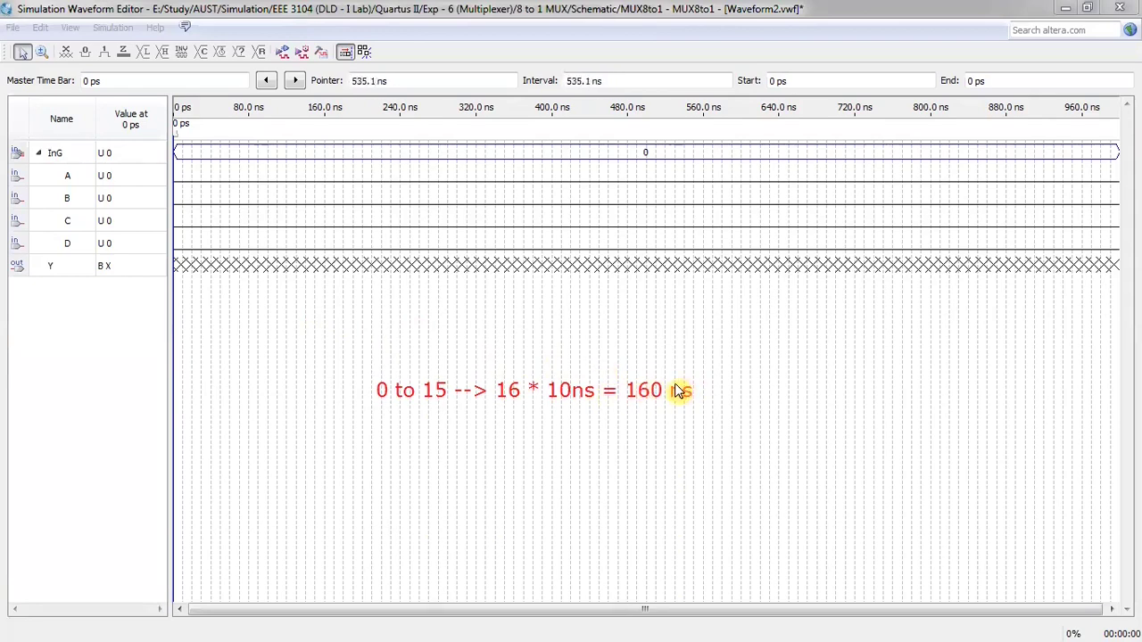
Set the waveform's end time to 160 ns.
{"action": "left_click", "coordinate": [45, 30]}
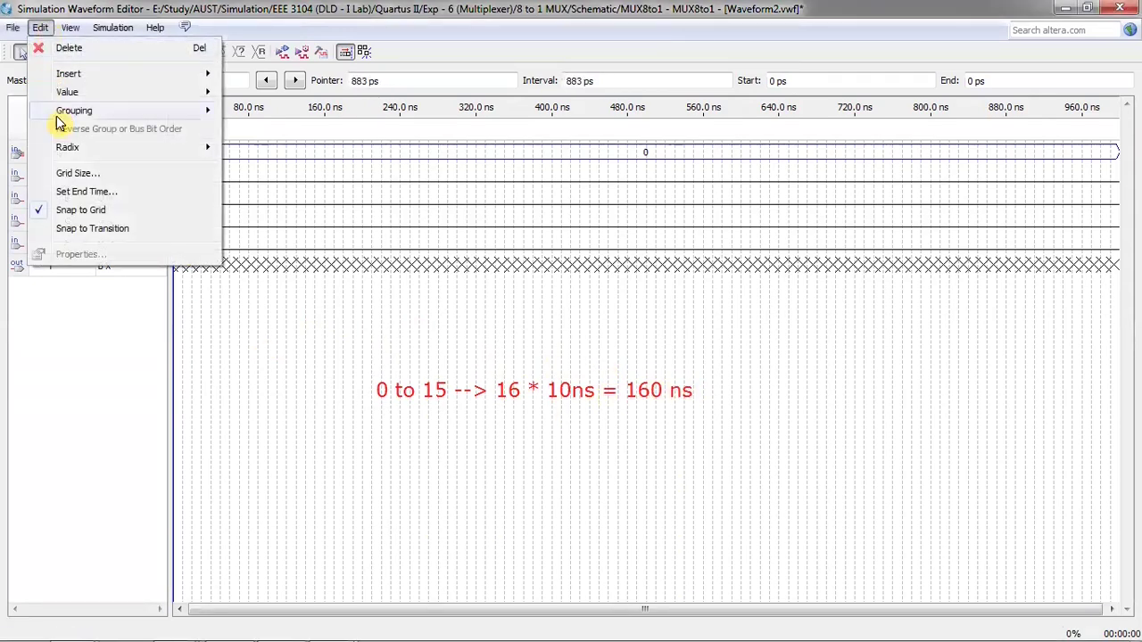
{"action": "left_click", "coordinate": [146, 194]}
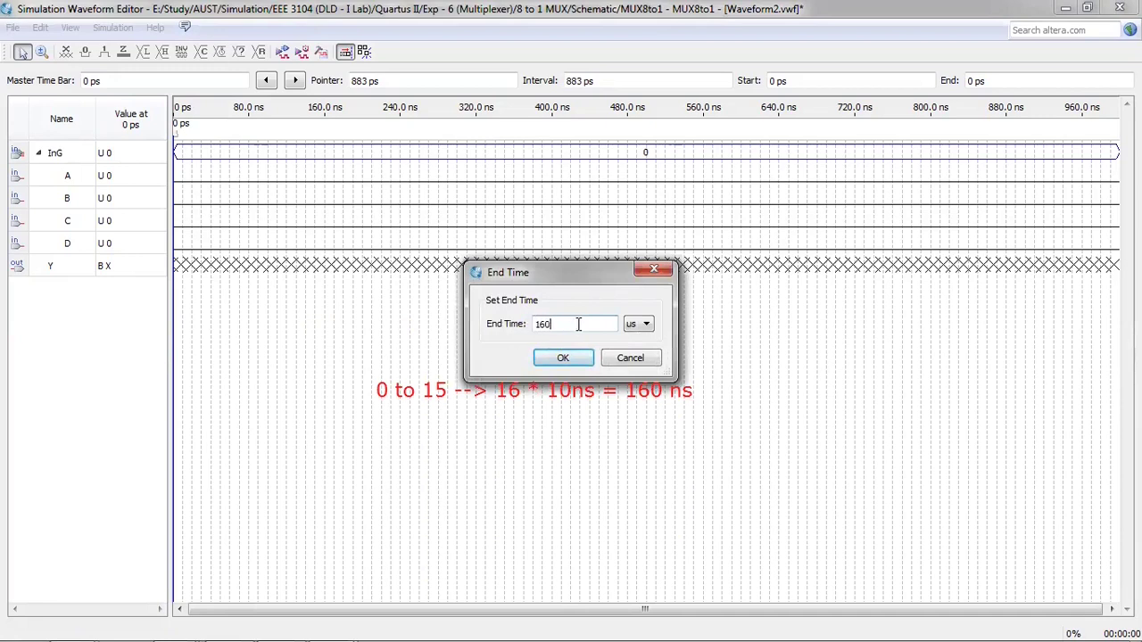
{"action": "type", "text": "160"}
{"action": "left_click", "coordinate": [641, 325]}
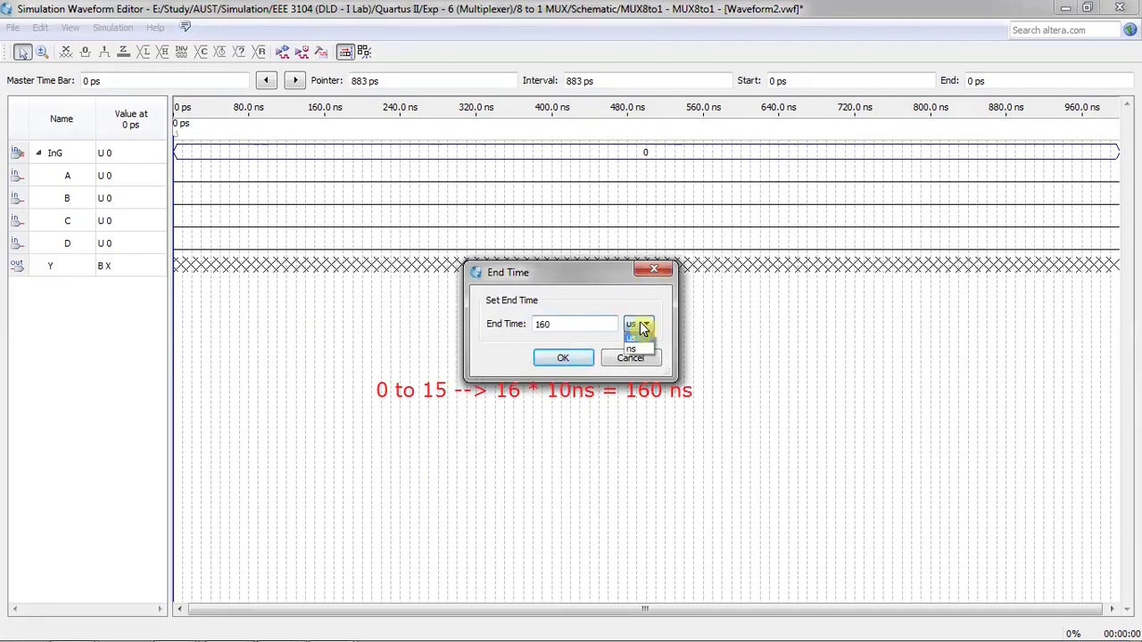
{"action": "left_click", "coordinate": [638, 350]}
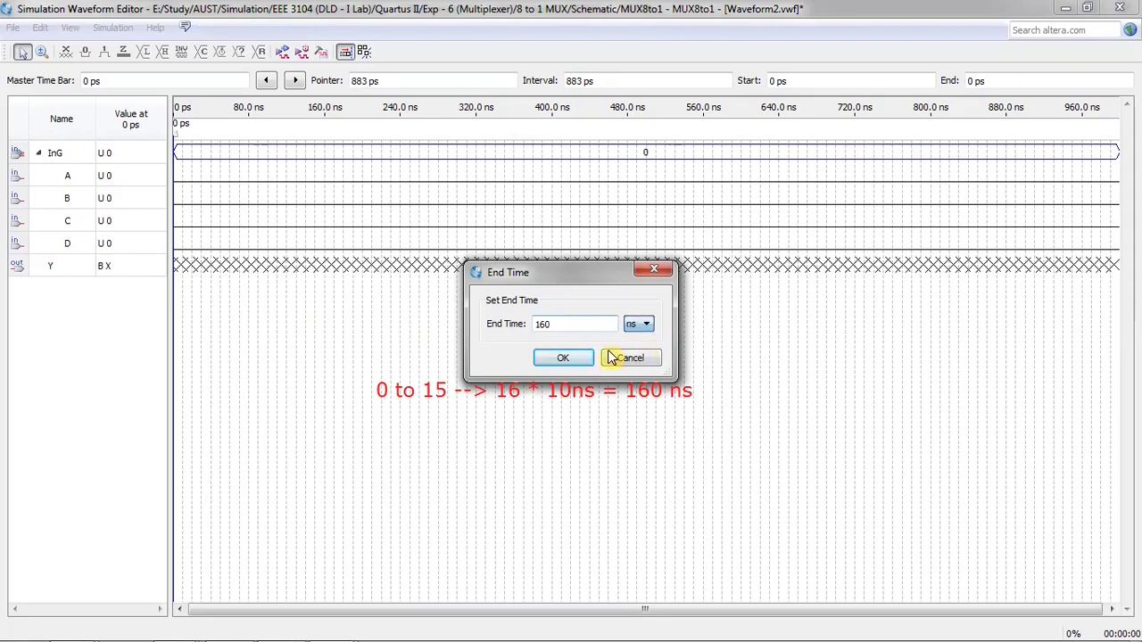
{"action": "left_click", "coordinate": [575, 357]}
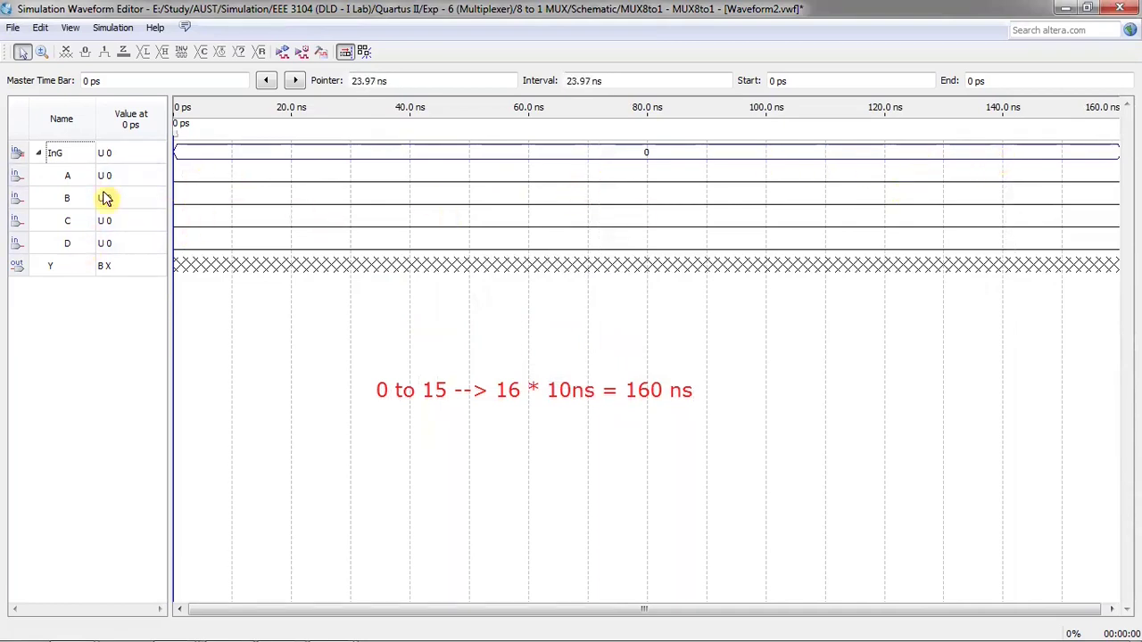
Collapse the InG group and fit the whole waveform in the window.
{"action": "left_click", "coordinate": [43, 156]}
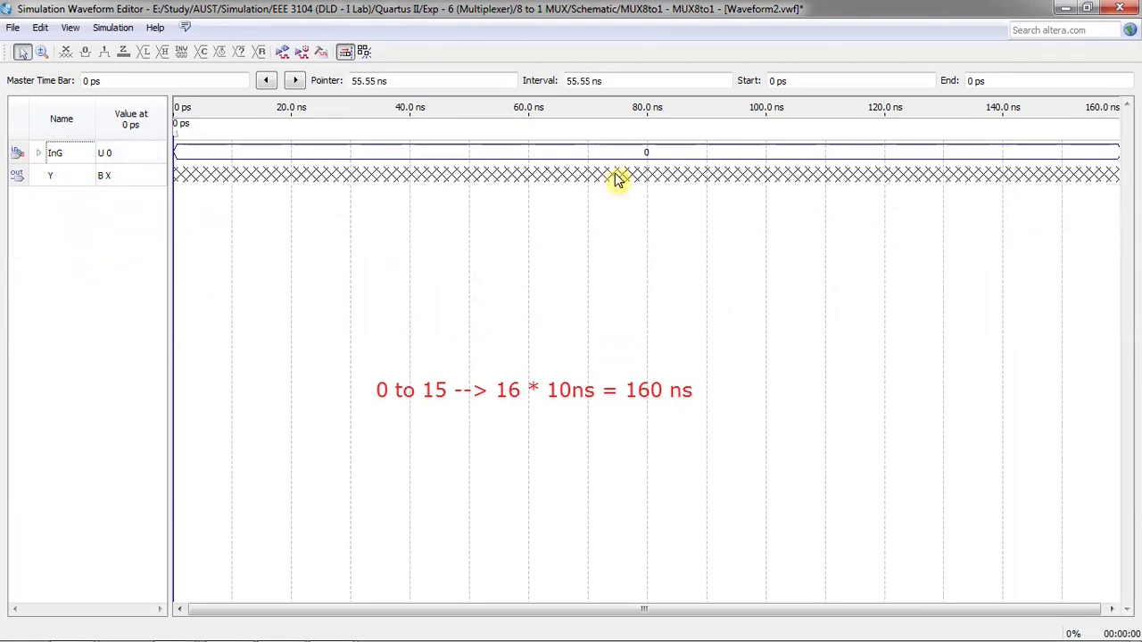
{"action": "left_click_drag", "start_coordinate": [298, 619], "coordinate": [258, 614]}
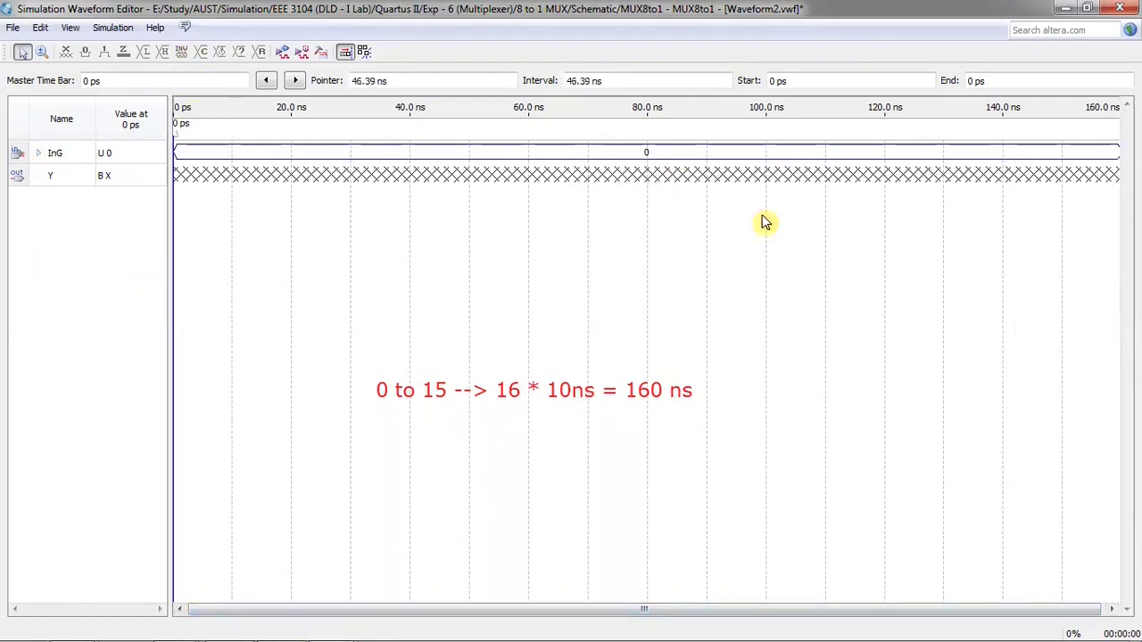
{"action": "left_click_drag", "start_coordinate": [970, 610], "coordinate": [995, 612]}
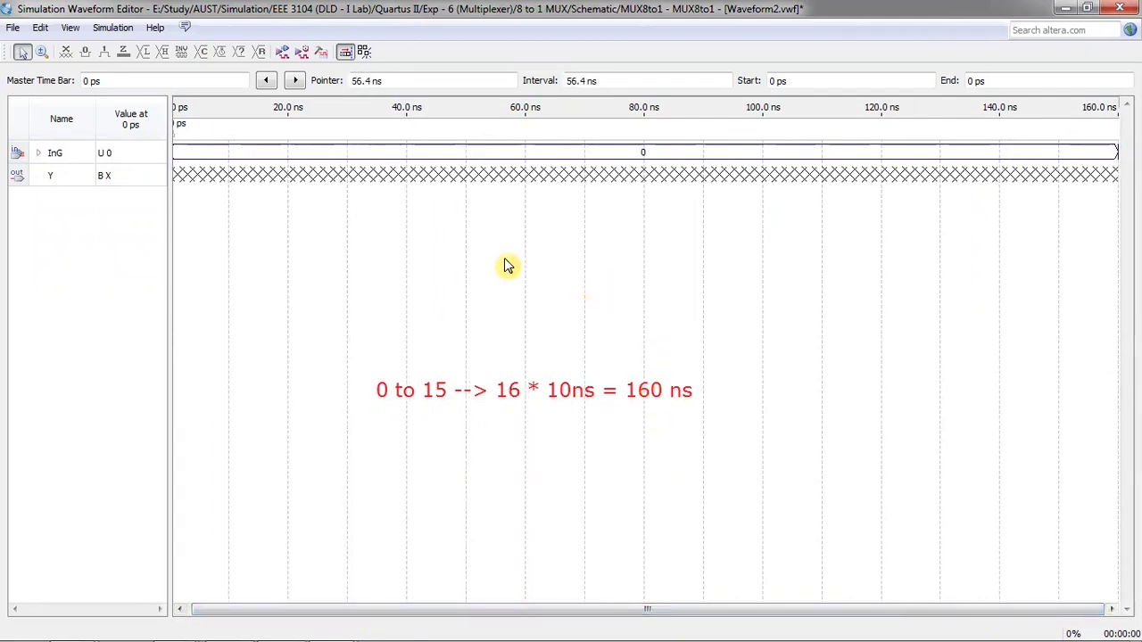
{"action": "scroll", "coordinate": [506, 265], "scroll_direction": "up", "scroll_amount": 3, "text": "ctrl"}
{"action": "left_click_drag", "start_coordinate": [513, 612], "coordinate": [203, 611]}
{"action": "left_click_drag", "start_coordinate": [297, 603], "coordinate": [184, 576]}
{"action": "scroll", "coordinate": [280, 397], "scroll_direction": "down", "scroll_amount": 3, "text": "ctrl"}
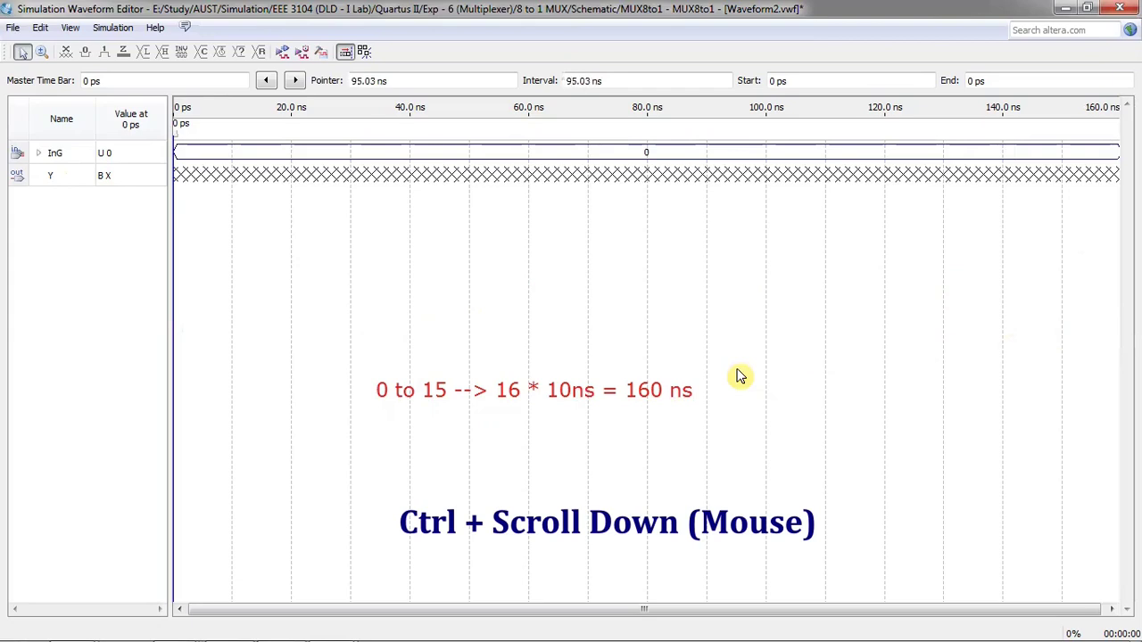
{"action": "scroll", "coordinate": [739, 376], "scroll_direction": "down", "scroll_amount": 3, "text": "ctrl"}
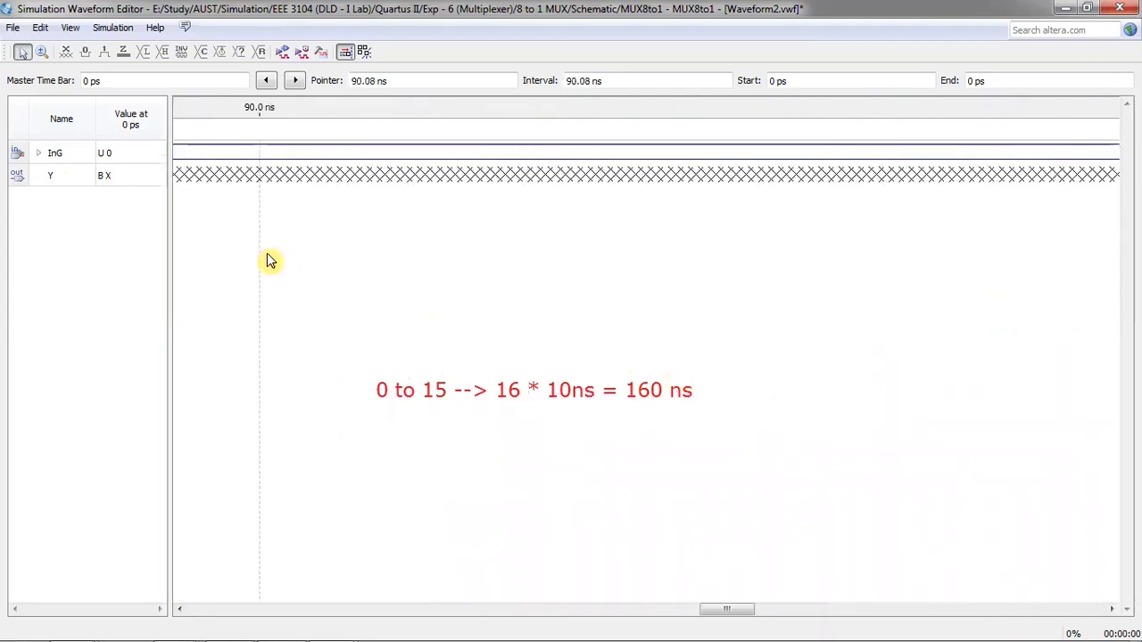
{"action": "left_click", "coordinate": [70, 27]}
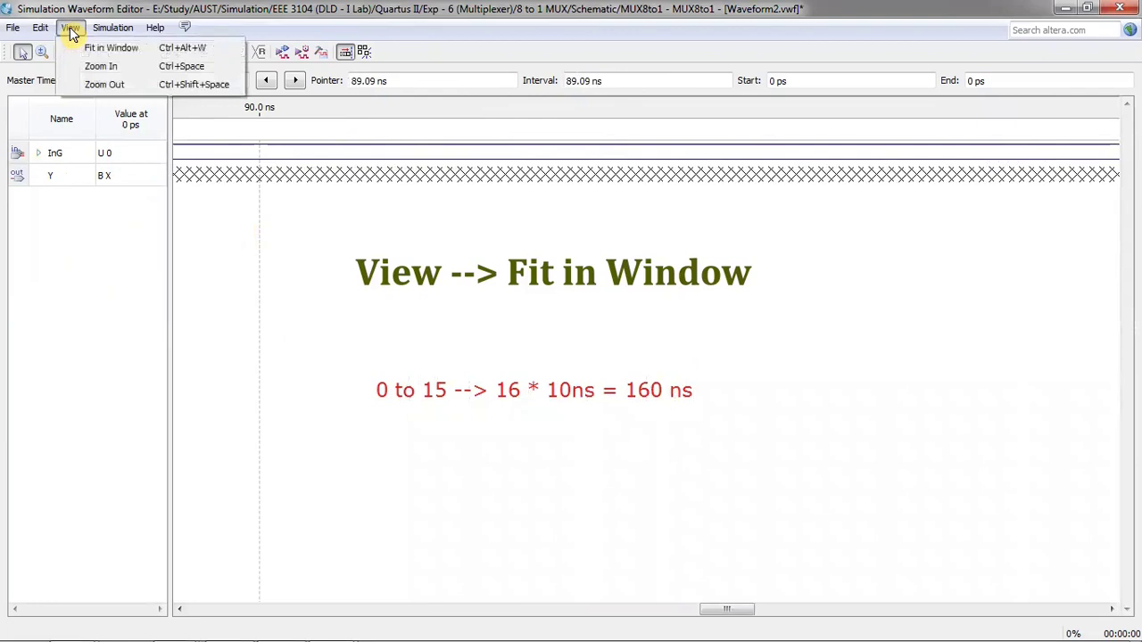
{"action": "left_click", "coordinate": [126, 56]}
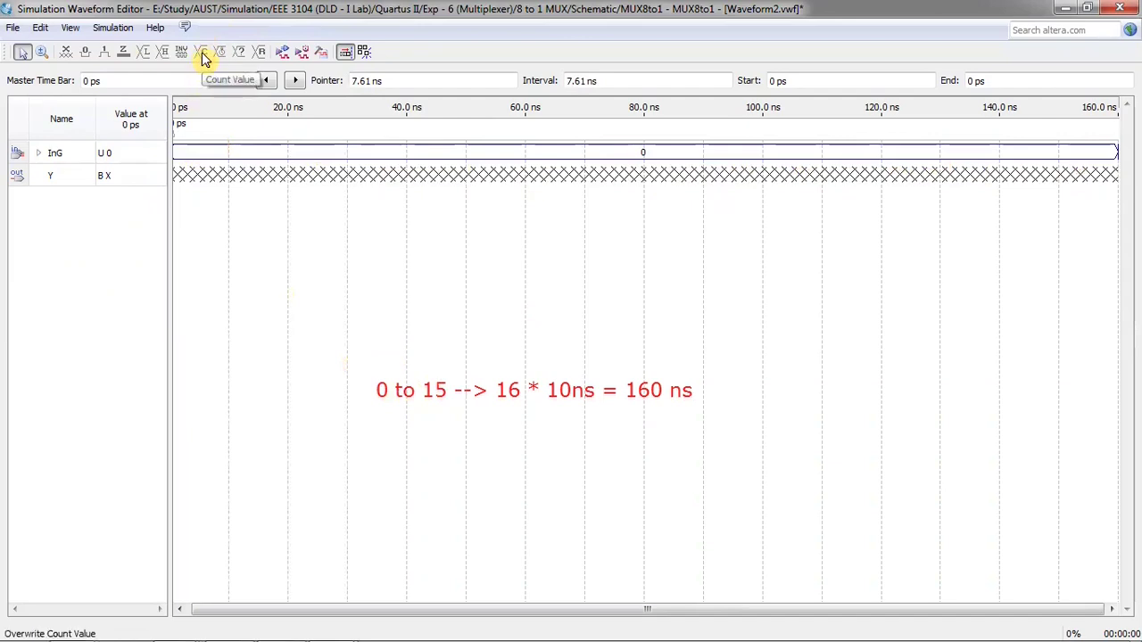
Overwrite InG with an Unsigned Decimal binary count starting at 0, incrementing by 1 every 10.0 ns, and expand the group.
{"action": "left_click", "coordinate": [55, 153]}
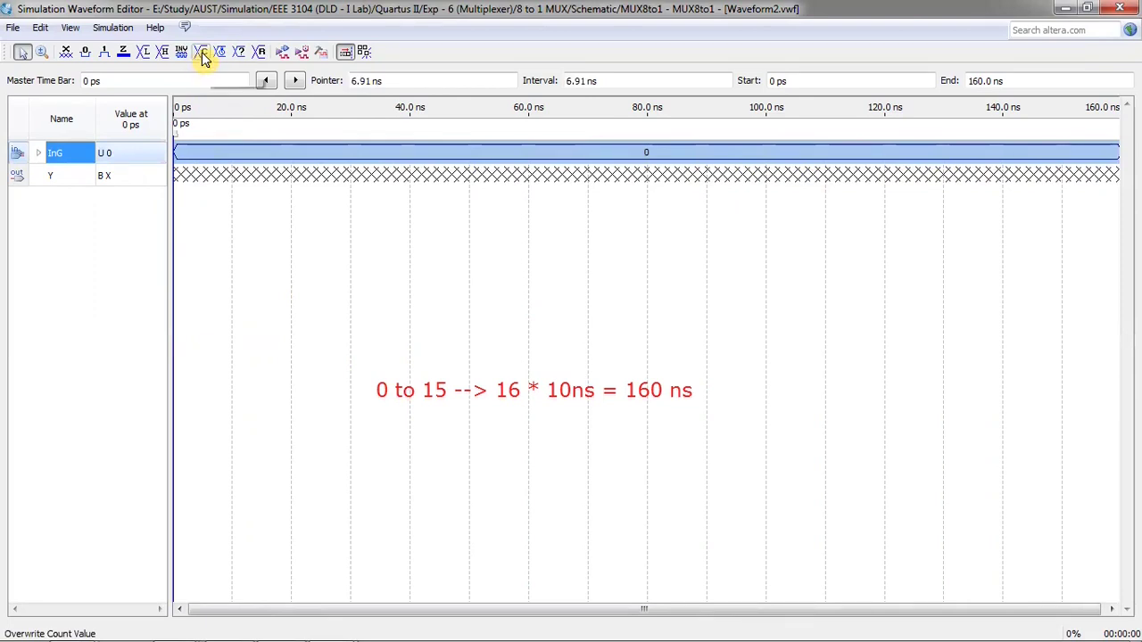
{"action": "left_click", "coordinate": [202, 51]}
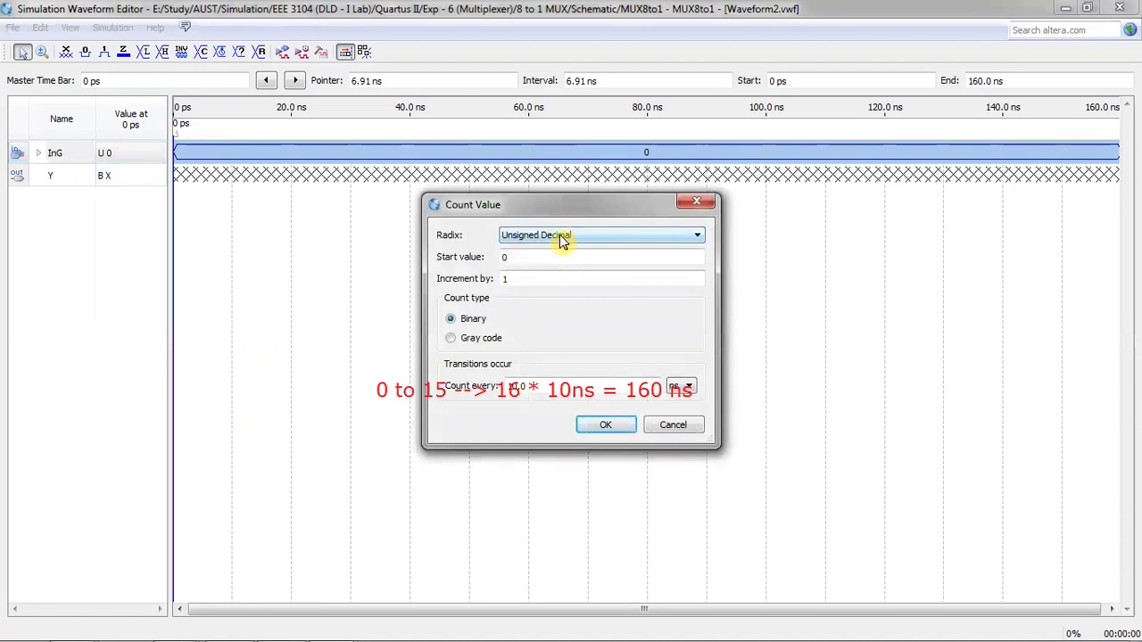
{"action": "left_click", "coordinate": [504, 258]}
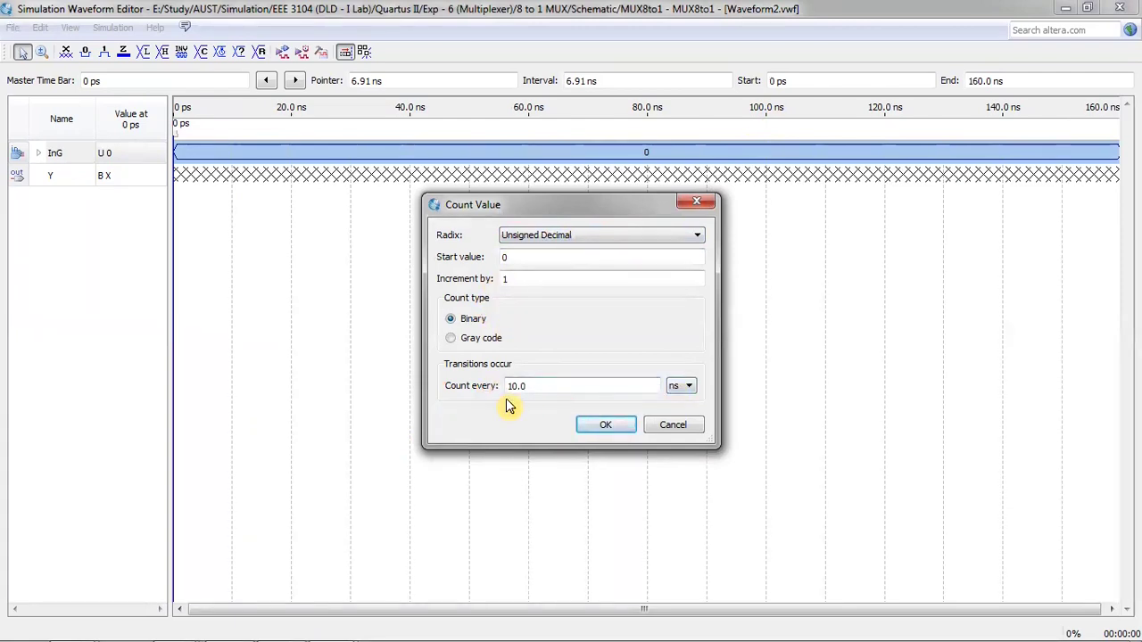
{"action": "left_click", "coordinate": [578, 425]}
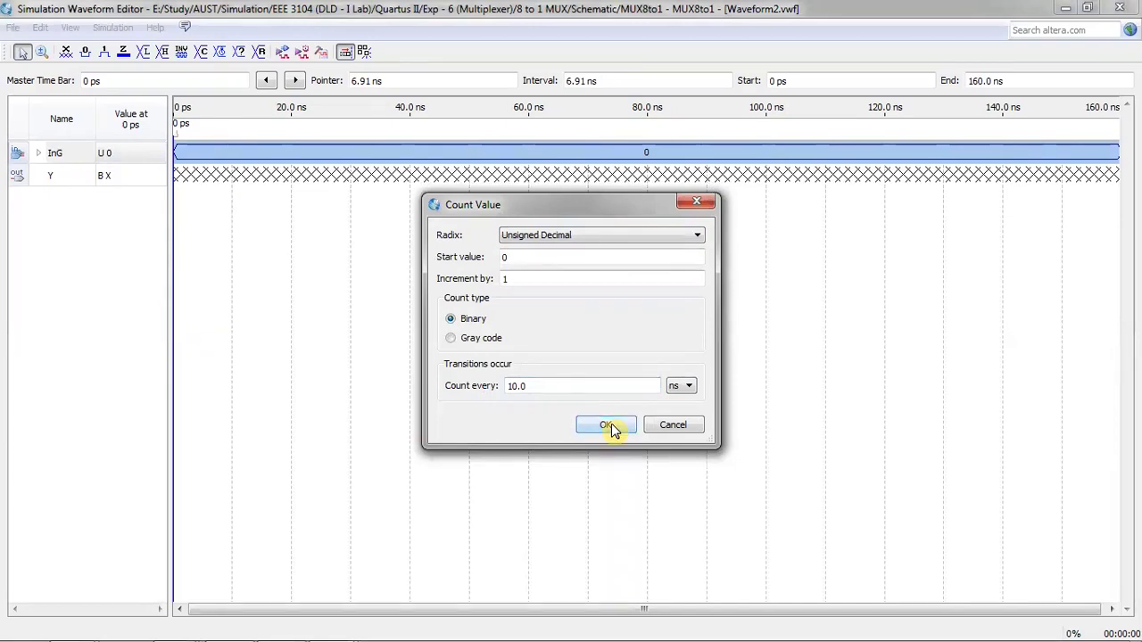
{"action": "left_click", "coordinate": [609, 427]}
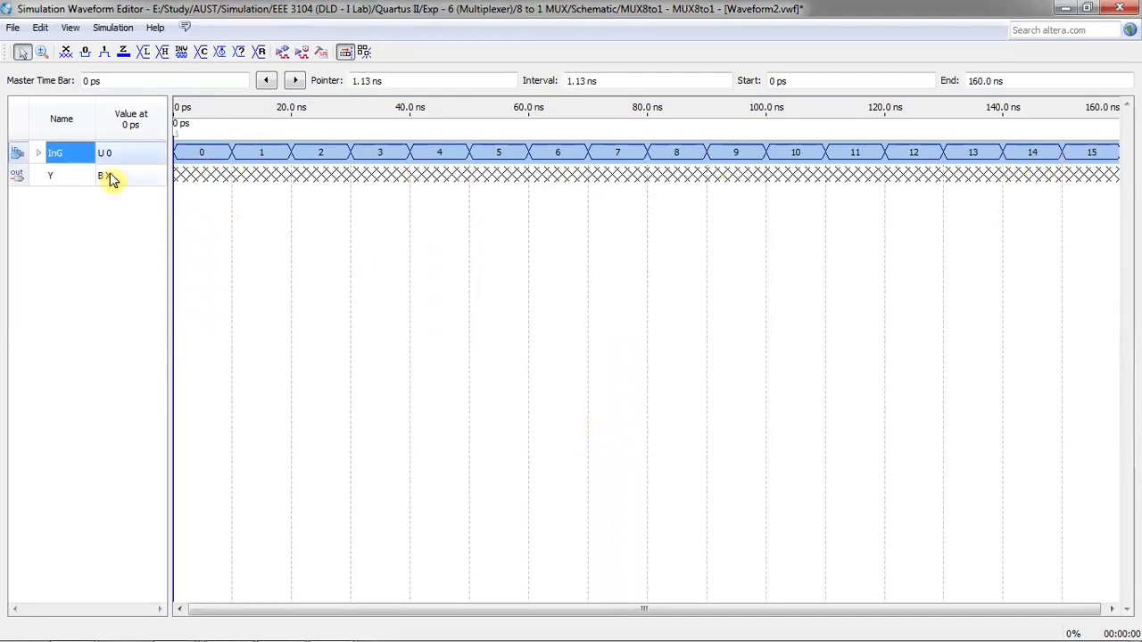
{"action": "left_click", "coordinate": [39, 155]}
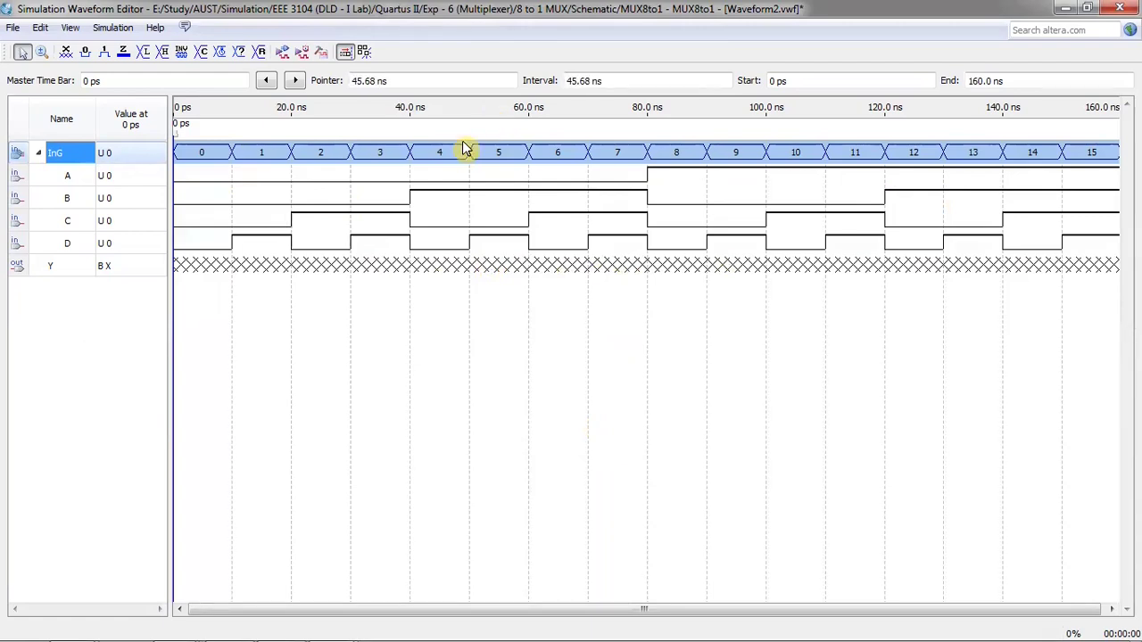
{"action": "left_click_drag", "start_coordinate": [184, 173], "coordinate": [633, 170]}
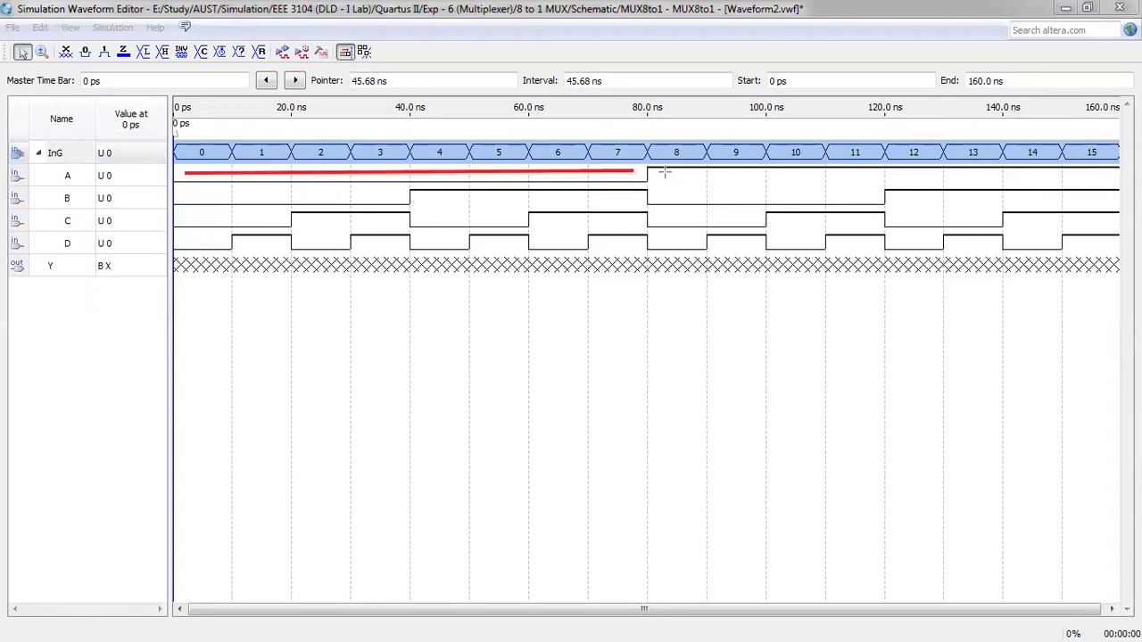
{"action": "left_click_drag", "start_coordinate": [665, 175], "coordinate": [1107, 176]}
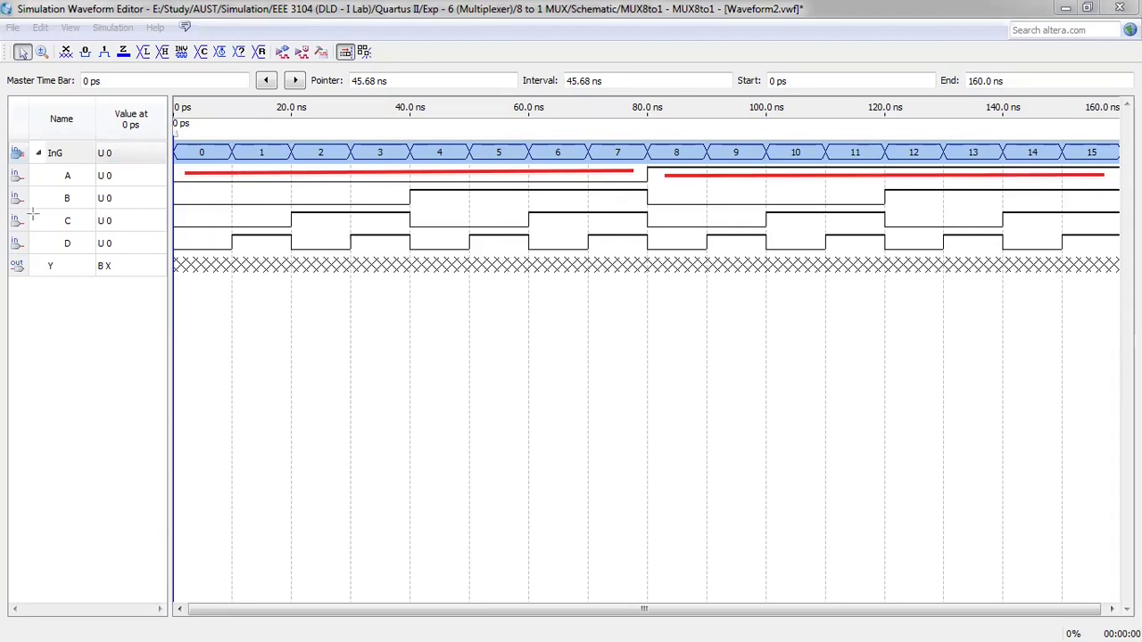
{"action": "left_click_drag", "start_coordinate": [193, 196], "coordinate": [629, 201]}
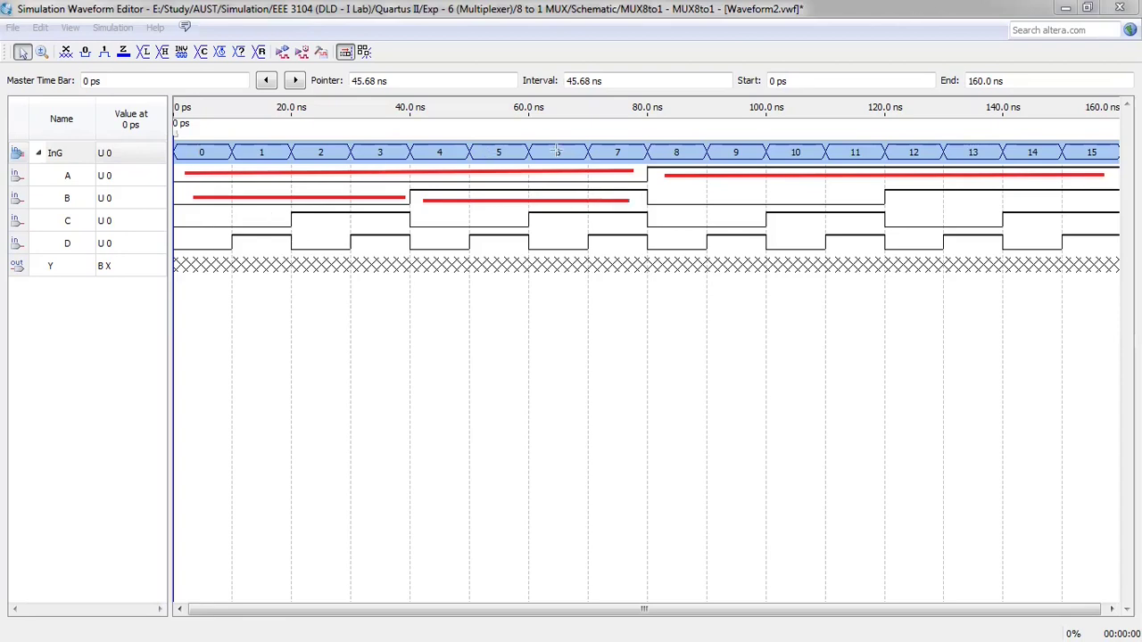
{"action": "key", "text": "Escape"}
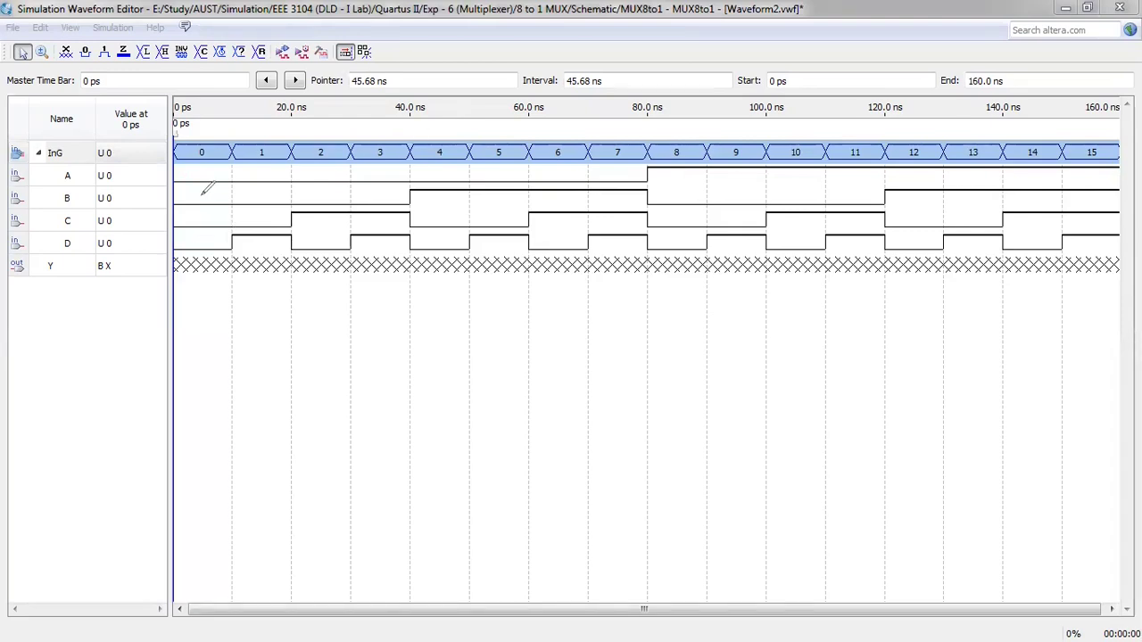
{"action": "mouse_move", "coordinate": [212, 161]}
{"action": "left_mouse_down"}
{"action": "mouse_move", "coordinate": [203, 198]}
{"action": "mouse_move", "coordinate": [207, 187]}
{"action": "mouse_move", "coordinate": [211, 234]}
{"action": "left_mouse_up"}
{"action": "left_click_drag", "start_coordinate": [264, 161], "coordinate": [264, 247]}
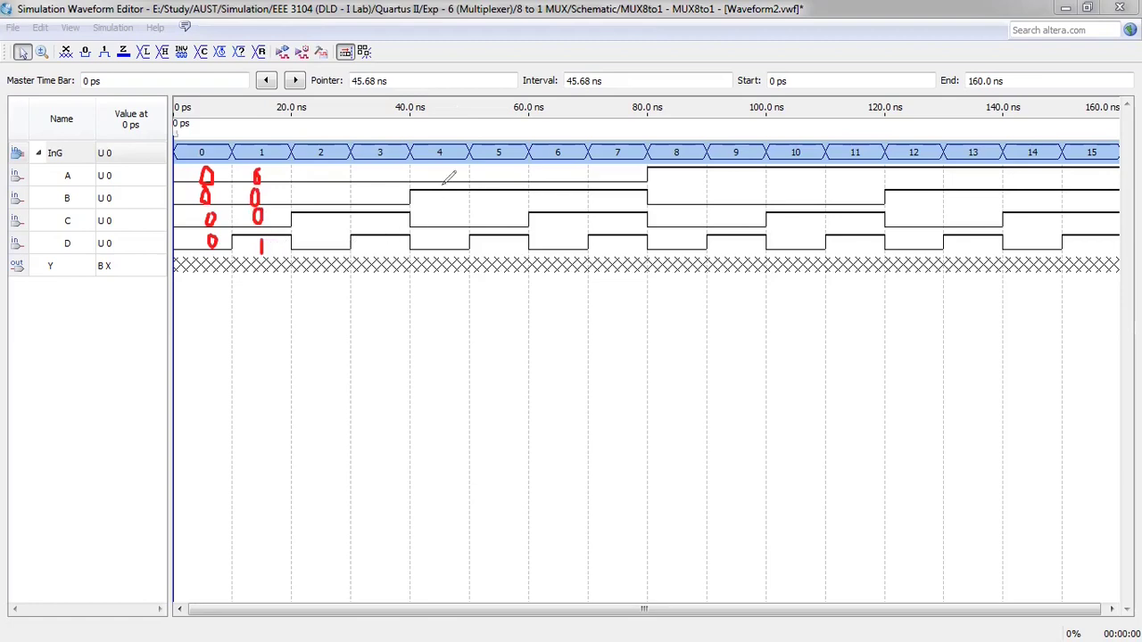
{"action": "mouse_move", "coordinate": [440, 166]}
{"action": "left_mouse_down"}
{"action": "mouse_move", "coordinate": [431, 176]}
{"action": "mouse_move", "coordinate": [441, 167]}
{"action": "mouse_move", "coordinate": [441, 249]}
{"action": "left_mouse_up"}
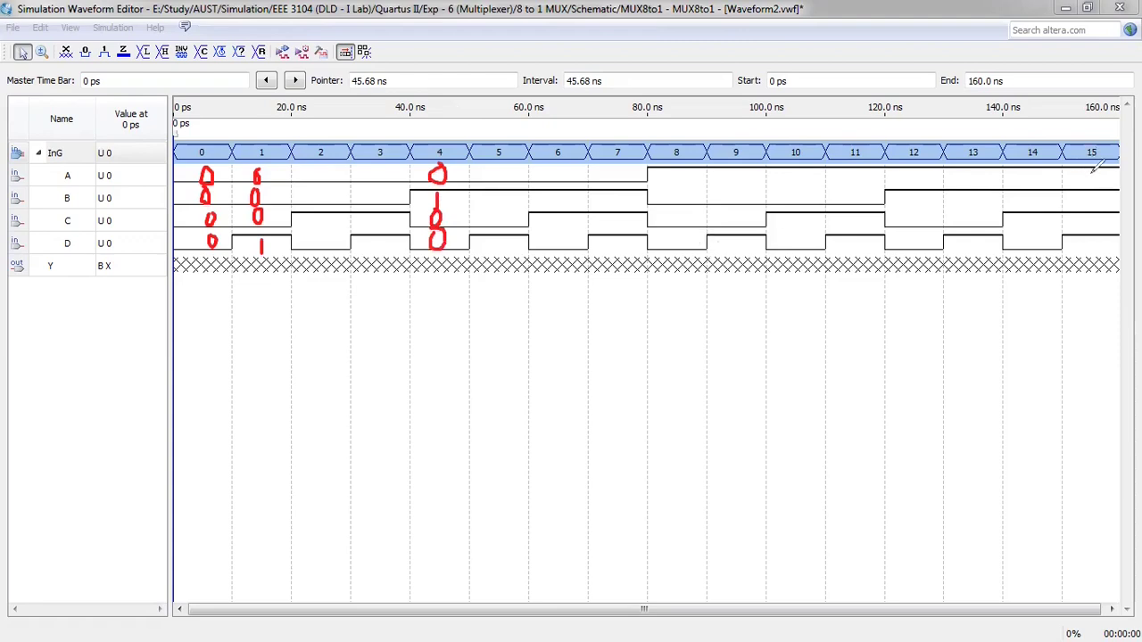
{"action": "left_click_drag", "start_coordinate": [1092, 196], "coordinate": [1094, 235]}
{"action": "key", "text": "e"}
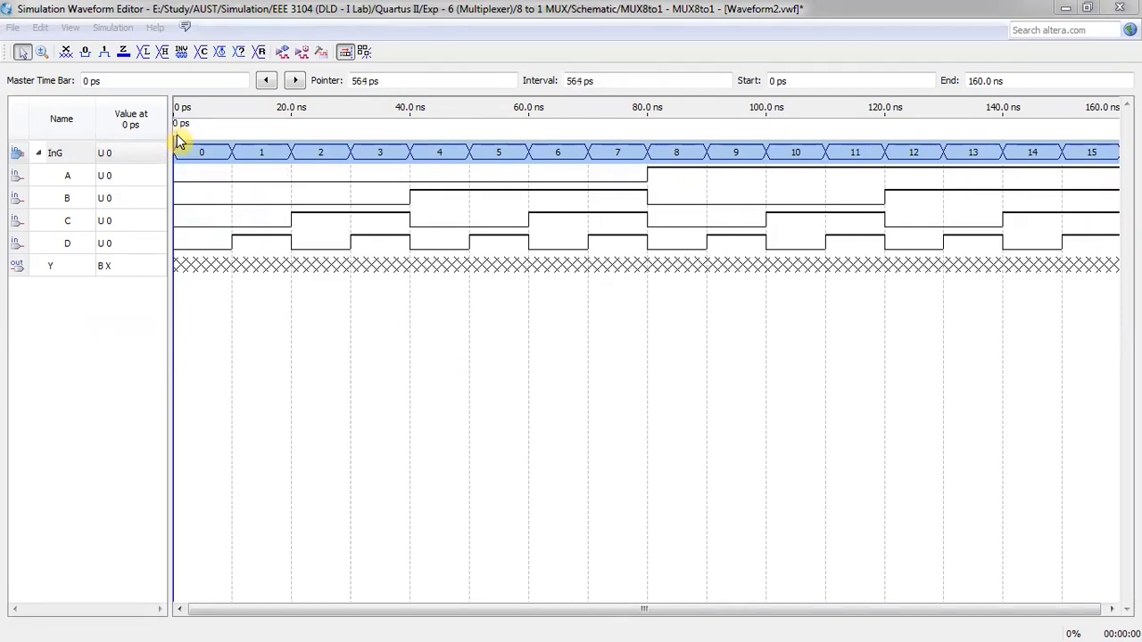
Move the master time bar to 10.0 ns and 20.0 ns, and turn off Snap to Grid.
{"action": "left_click_drag", "start_coordinate": [178, 140], "coordinate": [257, 140]}
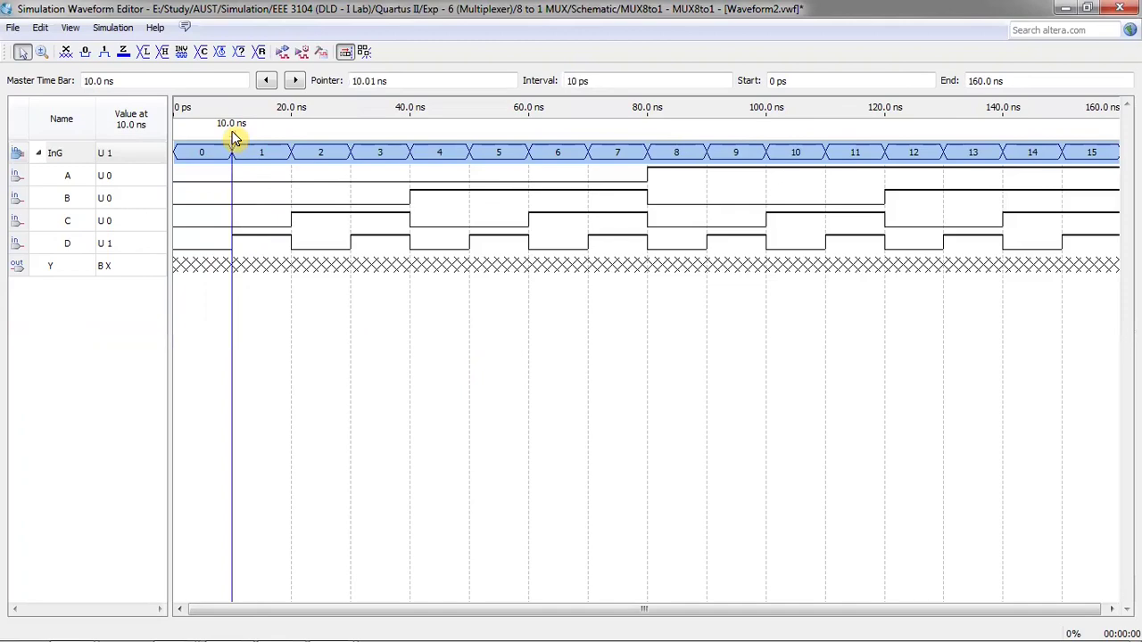
{"action": "left_click_drag", "start_coordinate": [234, 138], "coordinate": [291, 137]}
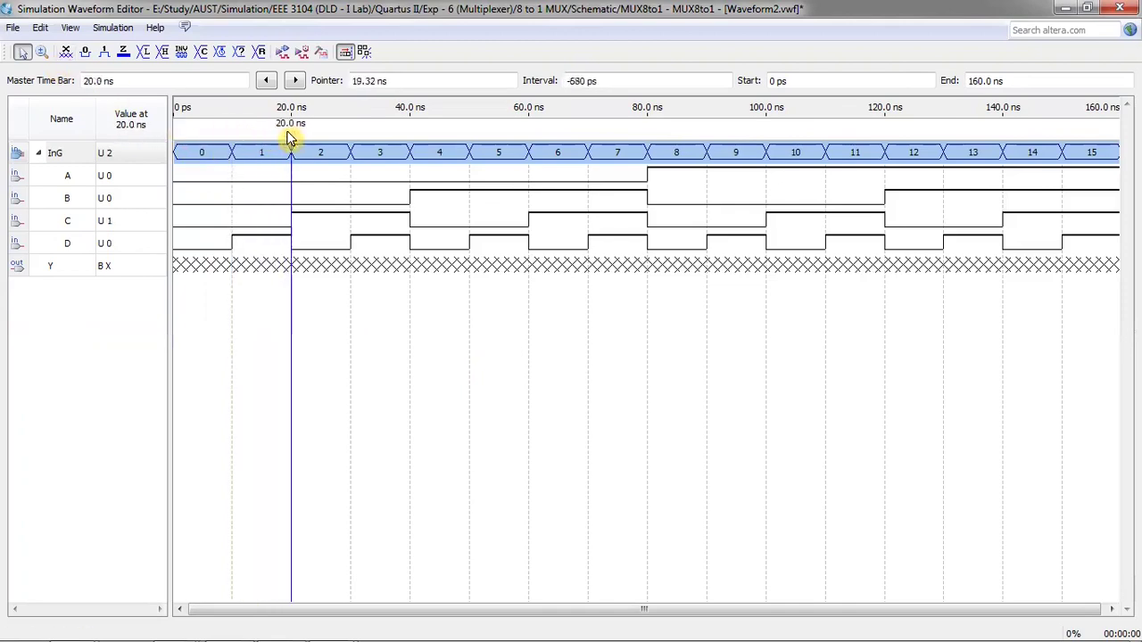
{"action": "left_click", "coordinate": [41, 29]}
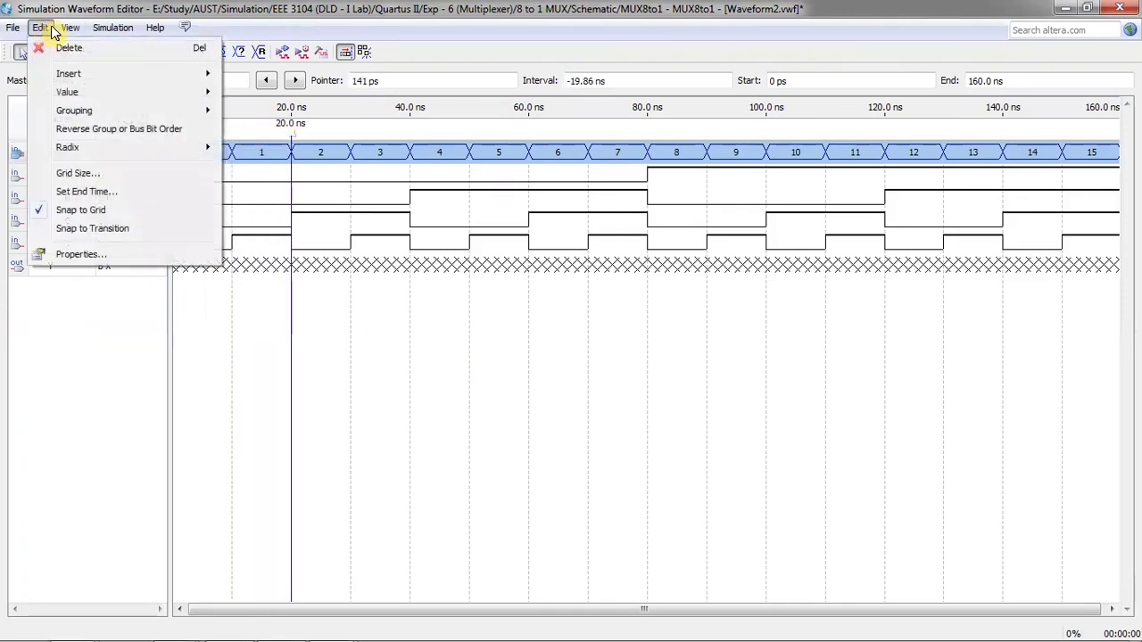
{"action": "left_click", "coordinate": [98, 211]}
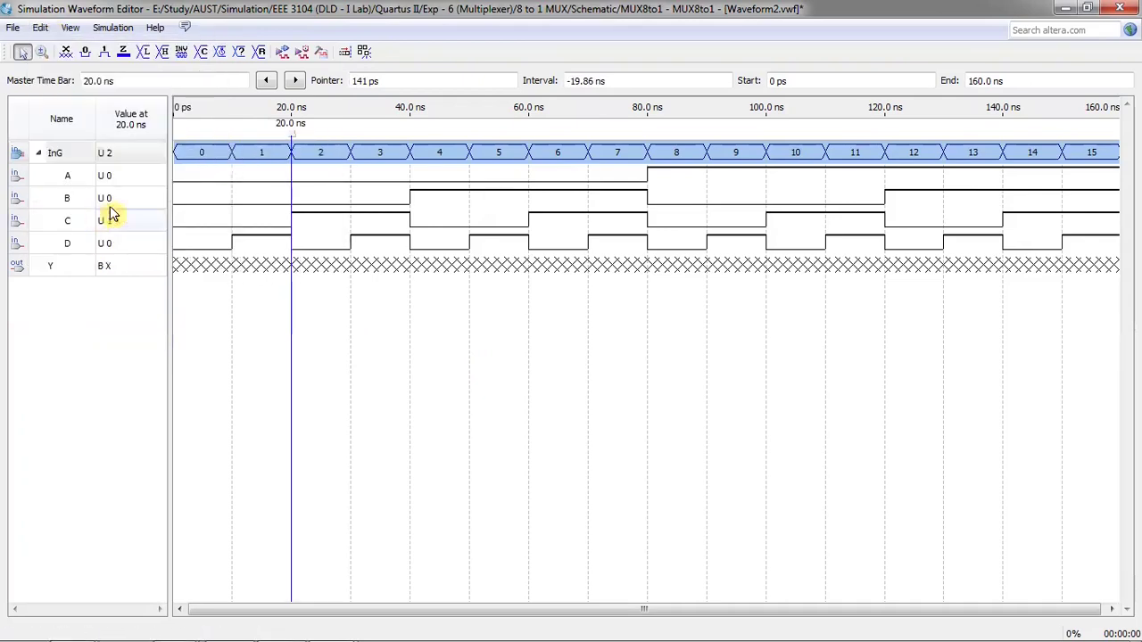
Inspect the values of InG and inputs A–D with the master time bar at about 5.5, 63.9 and 96.6 ns.
{"action": "left_click_drag", "start_coordinate": [292, 140], "coordinate": [206, 140]}
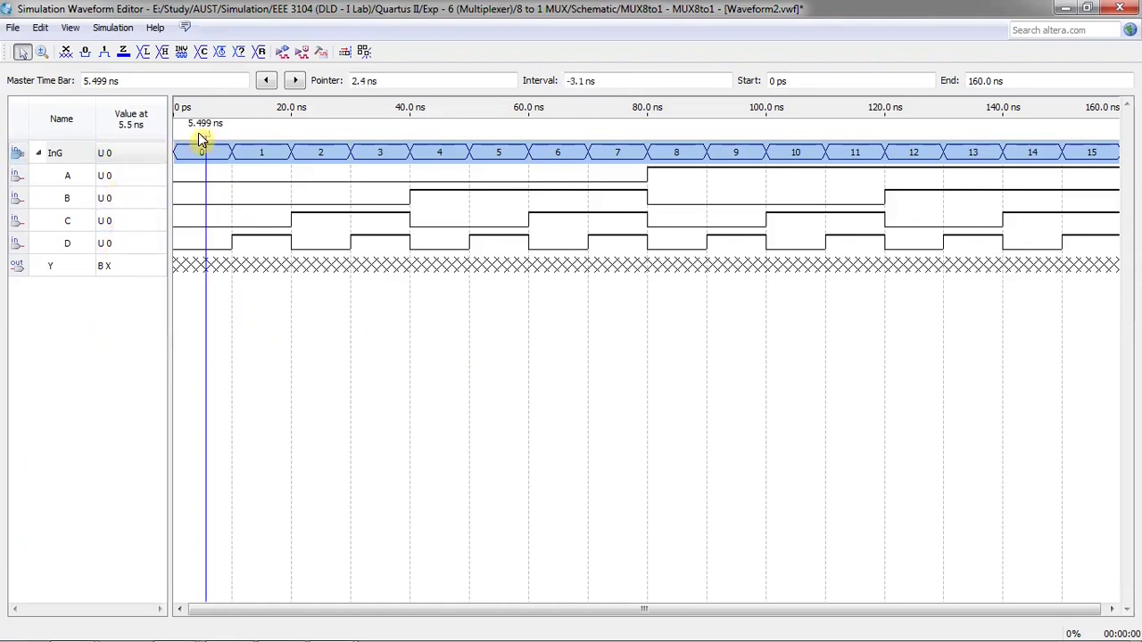
{"action": "left_click_drag", "start_coordinate": [208, 138], "coordinate": [553, 148]}
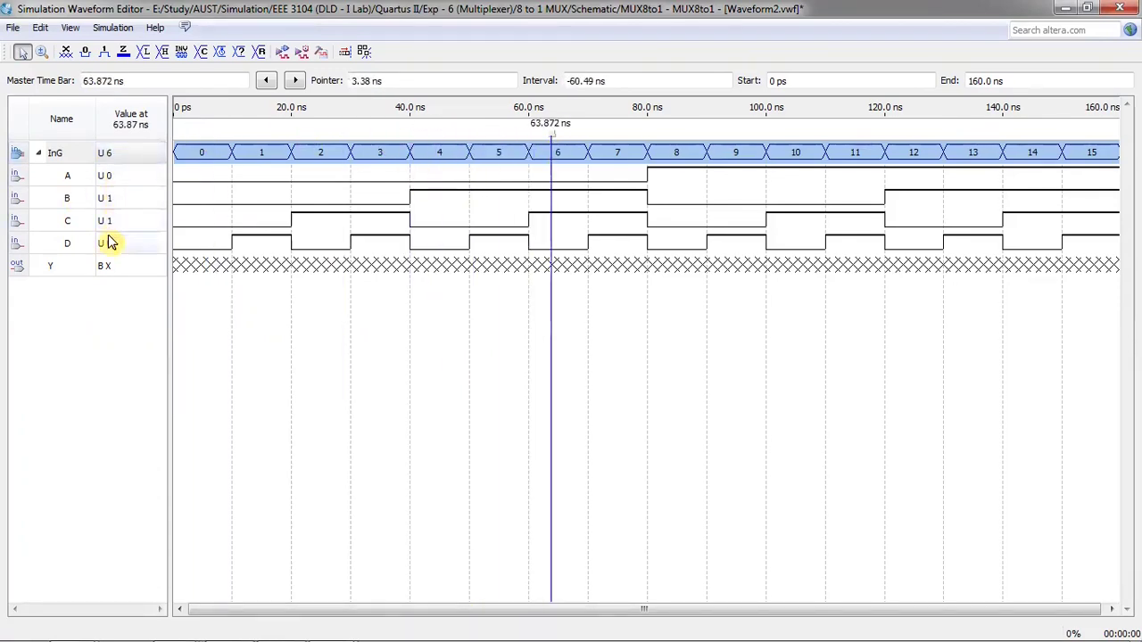
{"action": "left_click_drag", "start_coordinate": [551, 143], "coordinate": [746, 153]}
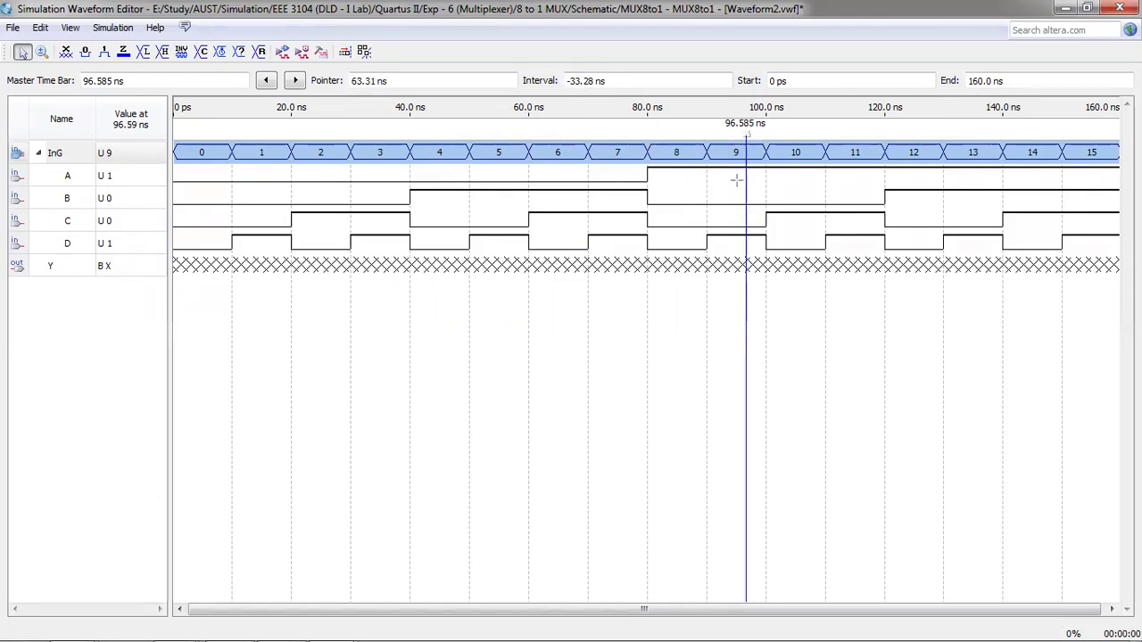
{"action": "mouse_move", "coordinate": [736, 174]}
{"action": "left_mouse_down"}
{"action": "mouse_move", "coordinate": [300, 168]}
{"action": "mouse_move", "coordinate": [125, 178]}
{"action": "left_mouse_up"}
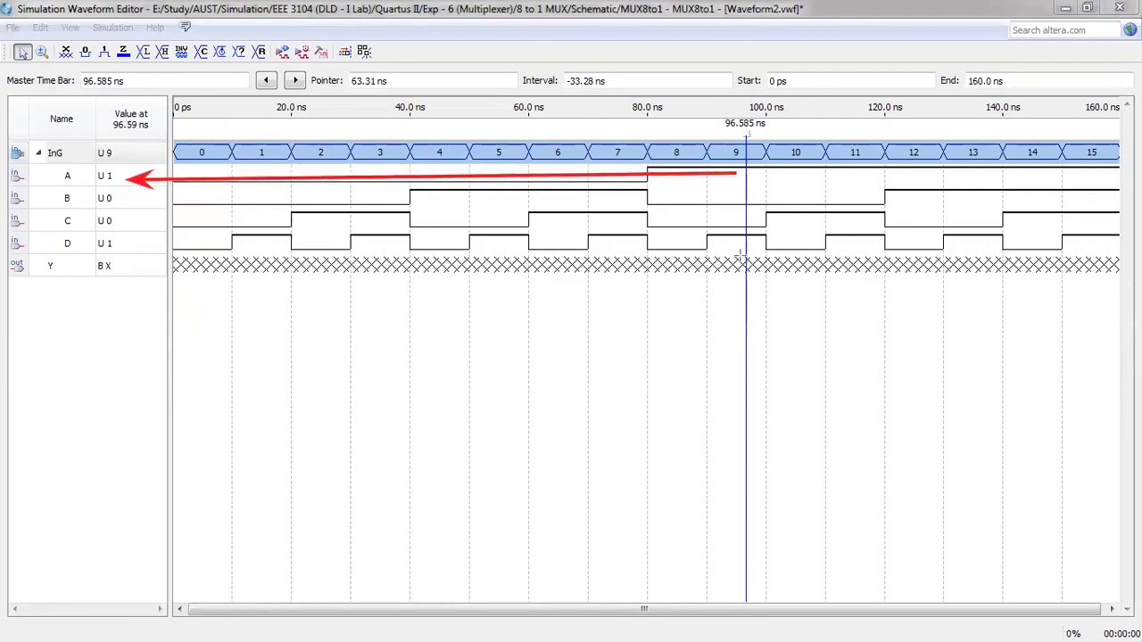
{"action": "left_click_drag", "start_coordinate": [734, 241], "coordinate": [121, 244]}
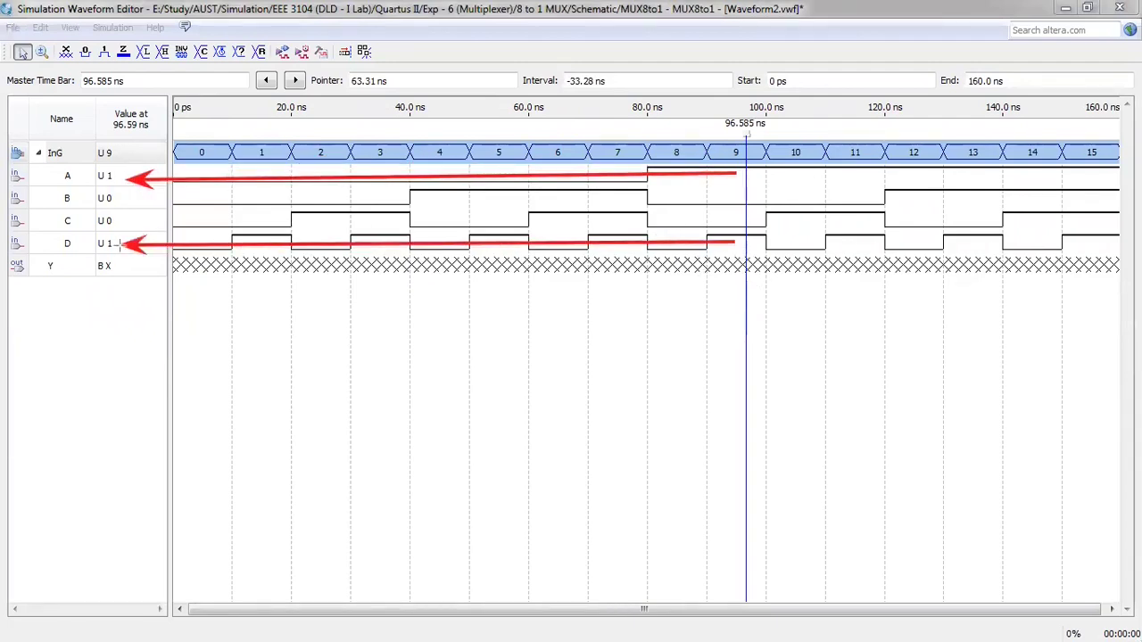
{"action": "left_click_drag", "start_coordinate": [732, 218], "coordinate": [125, 219]}
{"action": "left_click_drag", "start_coordinate": [727, 189], "coordinate": [129, 198]}
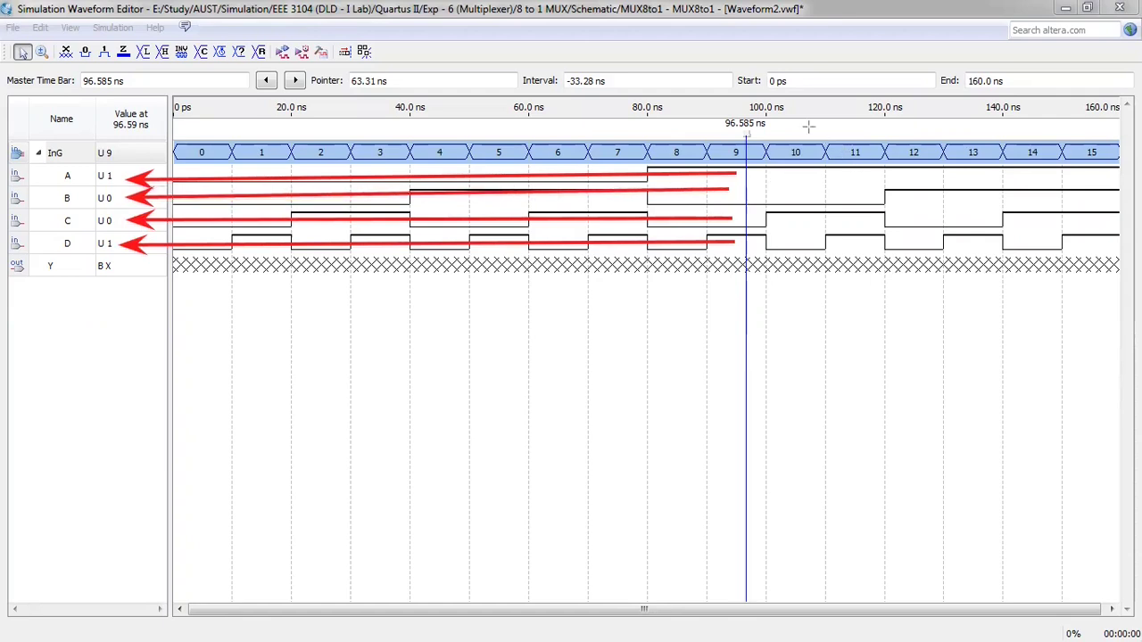
{"action": "key", "text": "Escape"}
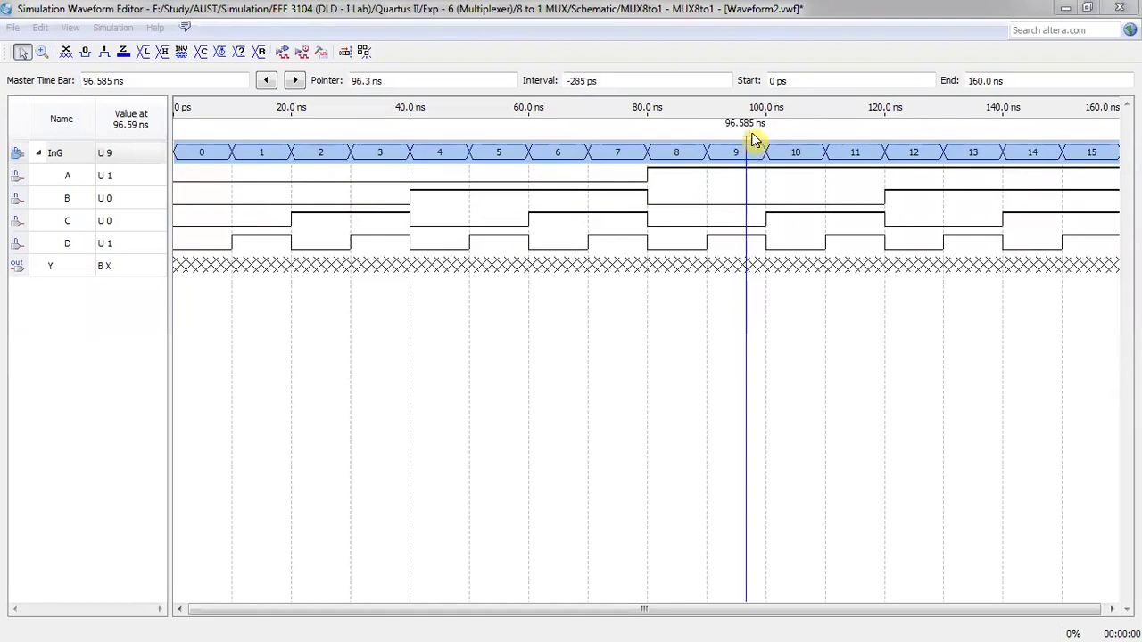
Move the master time bar to about 153.3 ns to check the input values in the last count interval.
{"action": "left_click", "coordinate": [755, 135]}
{"action": "left_click_drag", "start_coordinate": [750, 143], "coordinate": [1086, 148]}
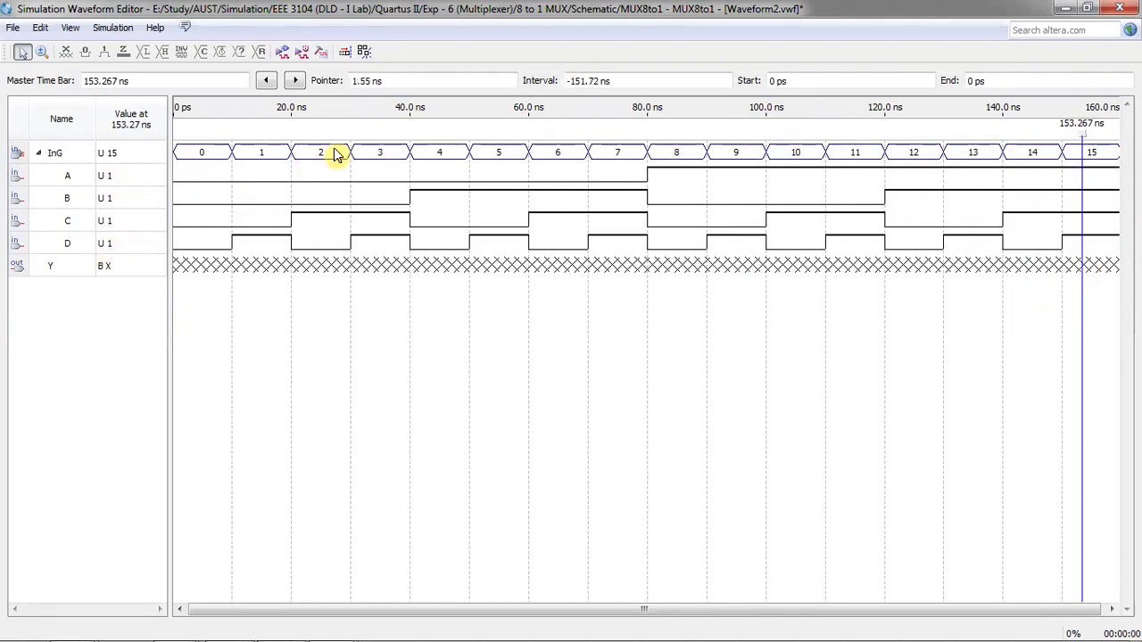
{"action": "mouse_move", "coordinate": [126, 248]}
{"action": "left_mouse_down"}
{"action": "mouse_move", "coordinate": [127, 209]}
{"action": "mouse_move", "coordinate": [105, 150]}
{"action": "mouse_move", "coordinate": [94, 196]}
{"action": "mouse_move", "coordinate": [120, 248]}
{"action": "left_mouse_up"}
{"action": "mouse_move", "coordinate": [125, 154]}
{"action": "left_mouse_down"}
{"action": "mouse_move", "coordinate": [161, 122]}
{"action": "mouse_move", "coordinate": [164, 136]}
{"action": "left_mouse_up"}
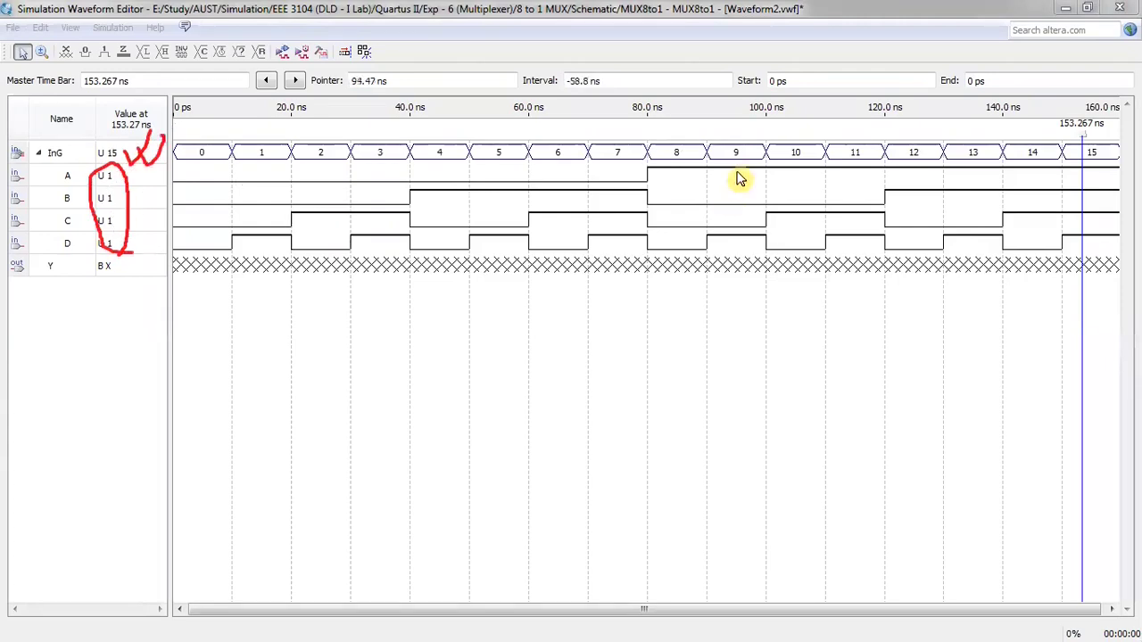
{"action": "key", "text": "Escape"}
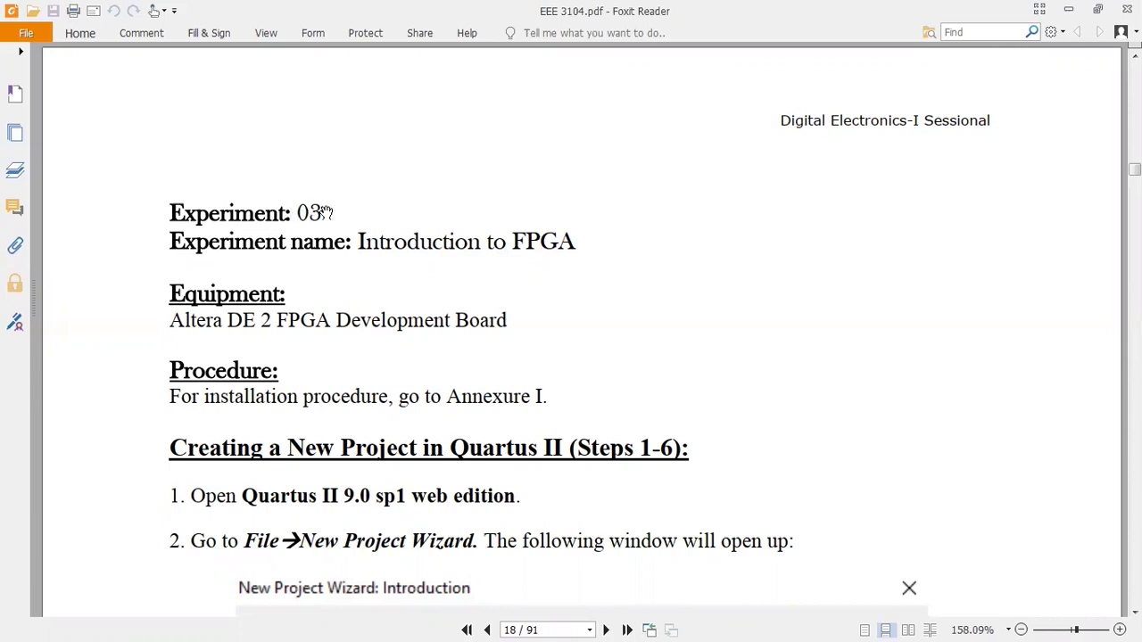
Go to page 31 of EEE 3104.pdf and read the Simulator Tool instructions for functional simulation.
{"action": "left_click", "coordinate": [551, 624]}
{"action": "type", "text": "3"}
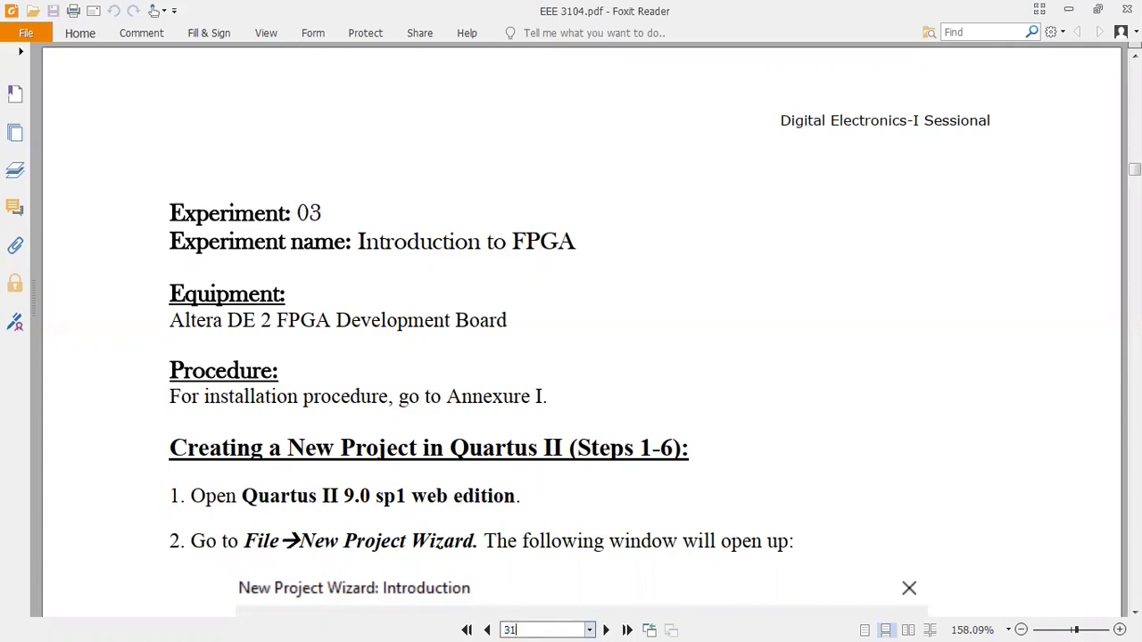
{"action": "type", "text": "1"}
{"action": "key", "text": "Return"}
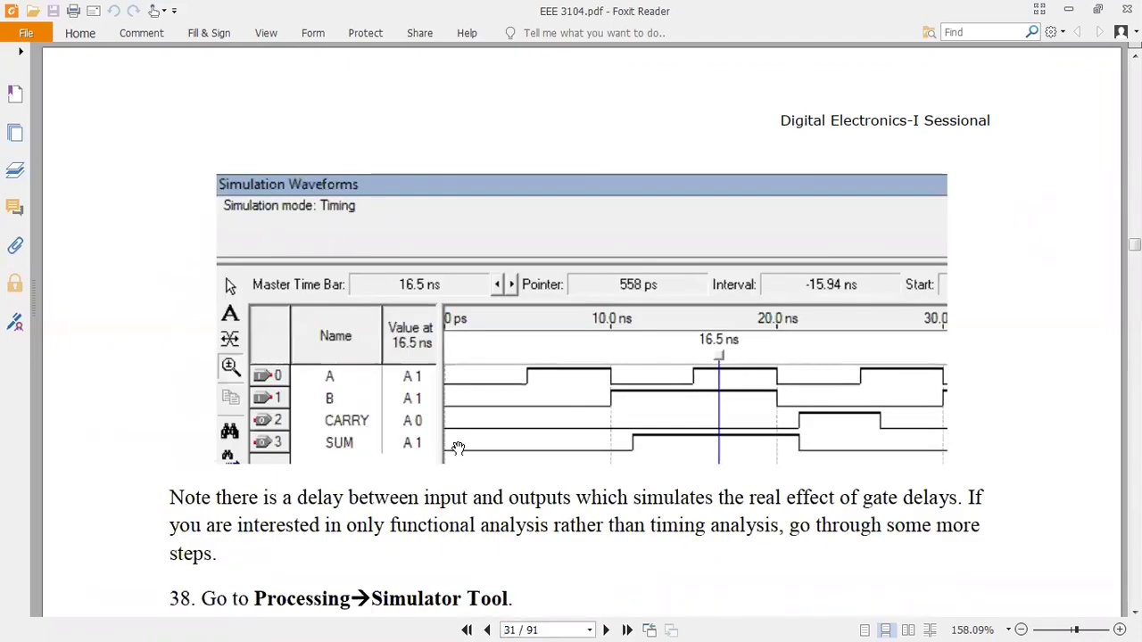
{"action": "scroll", "coordinate": [451, 459], "scroll_direction": "down", "scroll_amount": 5}
{"action": "scroll", "coordinate": [460, 446], "scroll_direction": "down", "scroll_amount": 1}
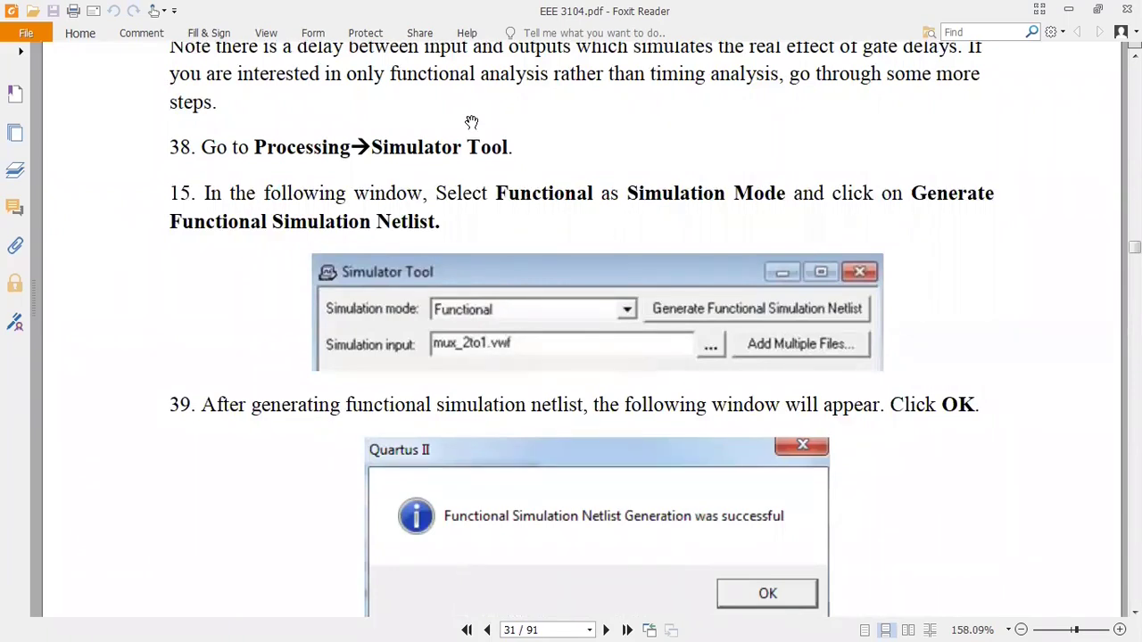
{"action": "mouse_move", "coordinate": [207, 145]}
{"action": "left_mouse_down"}
{"action": "mouse_move", "coordinate": [206, 134]}
{"action": "mouse_move", "coordinate": [161, 153]}
{"action": "mouse_move", "coordinate": [178, 167]}
{"action": "left_mouse_up"}
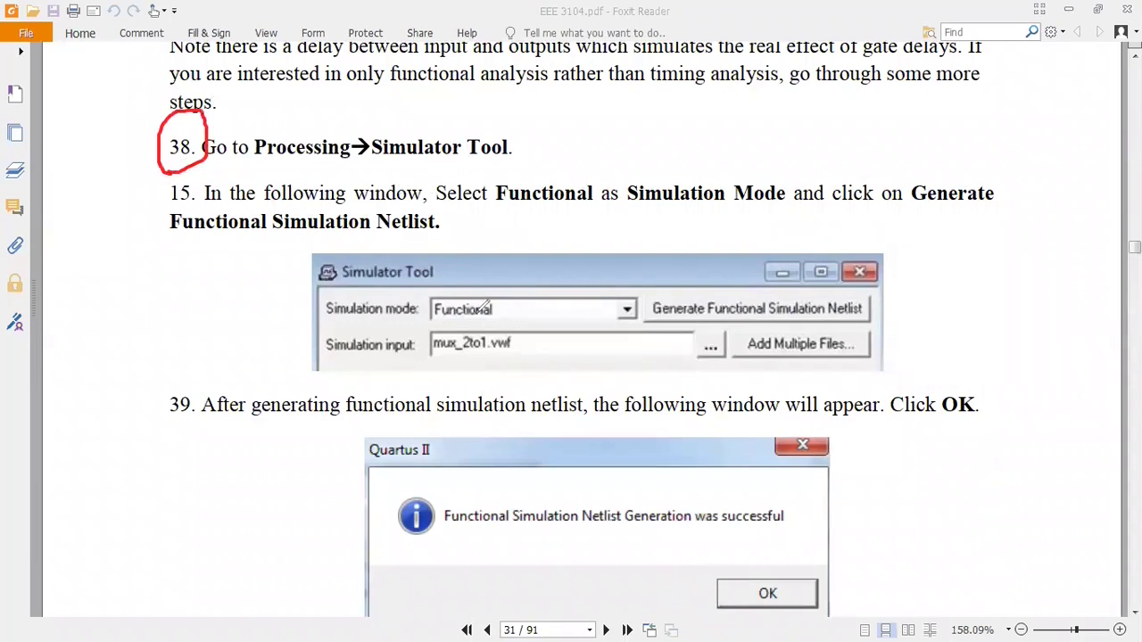
{"action": "mouse_move", "coordinate": [430, 305]}
{"action": "left_mouse_down"}
{"action": "mouse_move", "coordinate": [507, 316]}
{"action": "mouse_move", "coordinate": [512, 289]}
{"action": "mouse_move", "coordinate": [417, 294]}
{"action": "mouse_move", "coordinate": [436, 327]}
{"action": "left_mouse_up"}
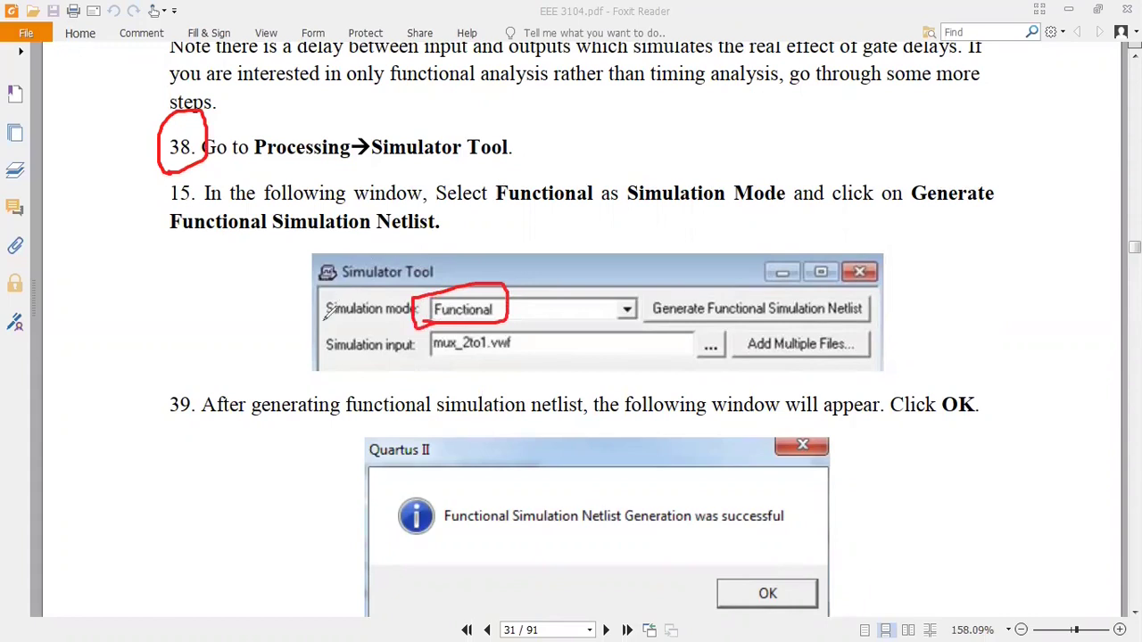
{"action": "mouse_move", "coordinate": [306, 308]}
{"action": "left_mouse_down"}
{"action": "mouse_move", "coordinate": [312, 327]}
{"action": "mouse_move", "coordinate": [355, 269]}
{"action": "mouse_move", "coordinate": [319, 314]}
{"action": "mouse_move", "coordinate": [365, 284]}
{"action": "left_mouse_up"}
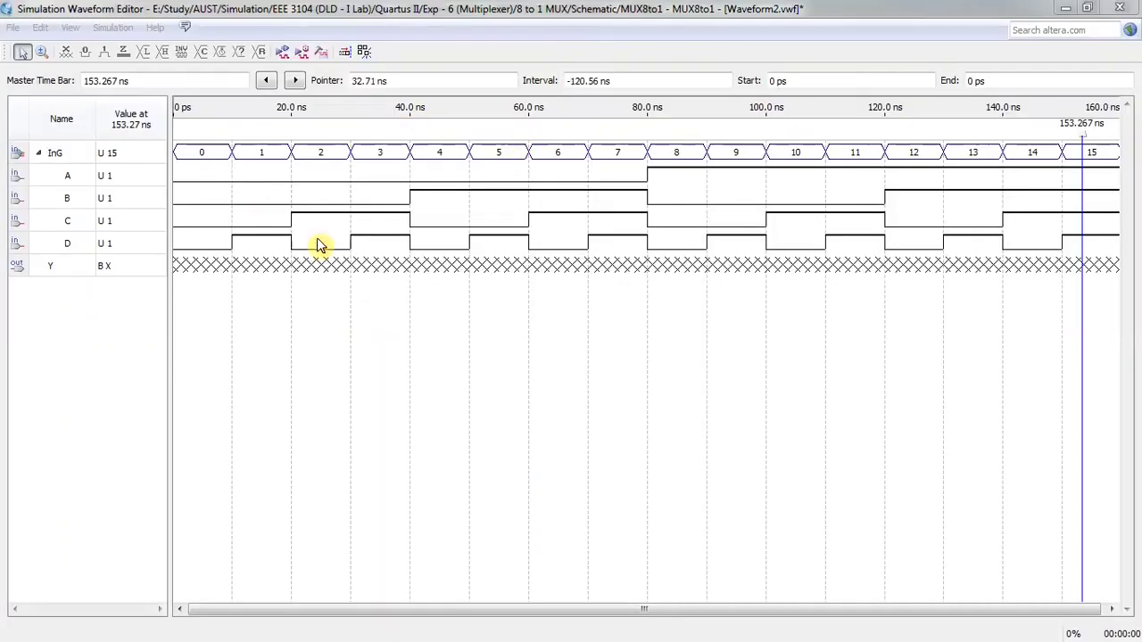
Run the functional simulation, saving the changes to Waveform2.vwf, and maximize the simulation result window.
{"action": "left_click", "coordinate": [283, 53]}
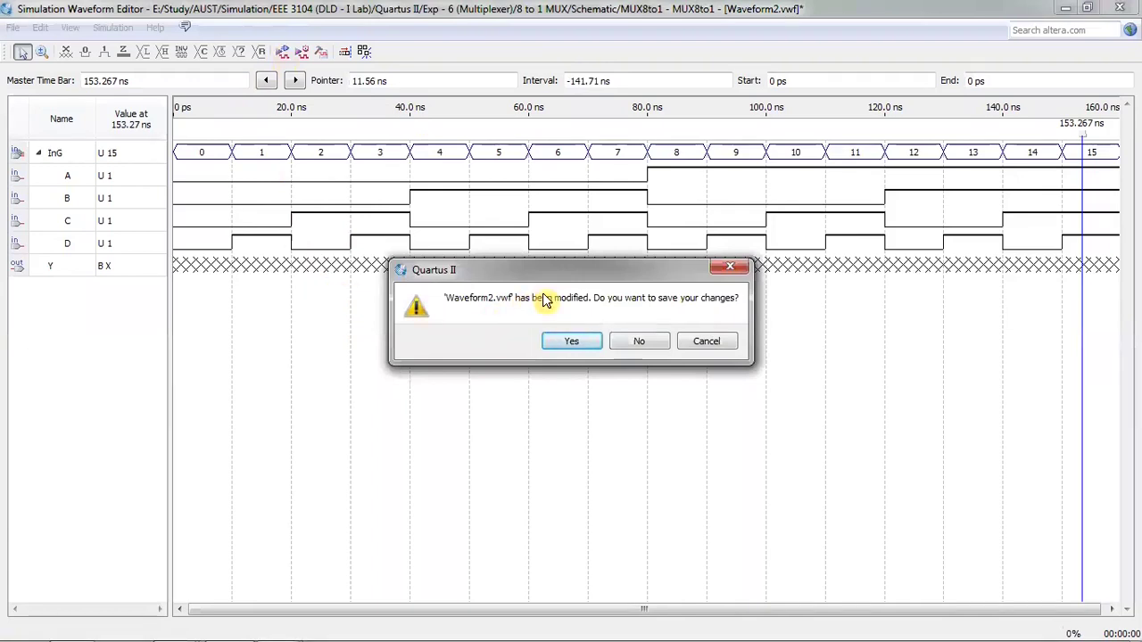
{"action": "left_click", "coordinate": [572, 342]}
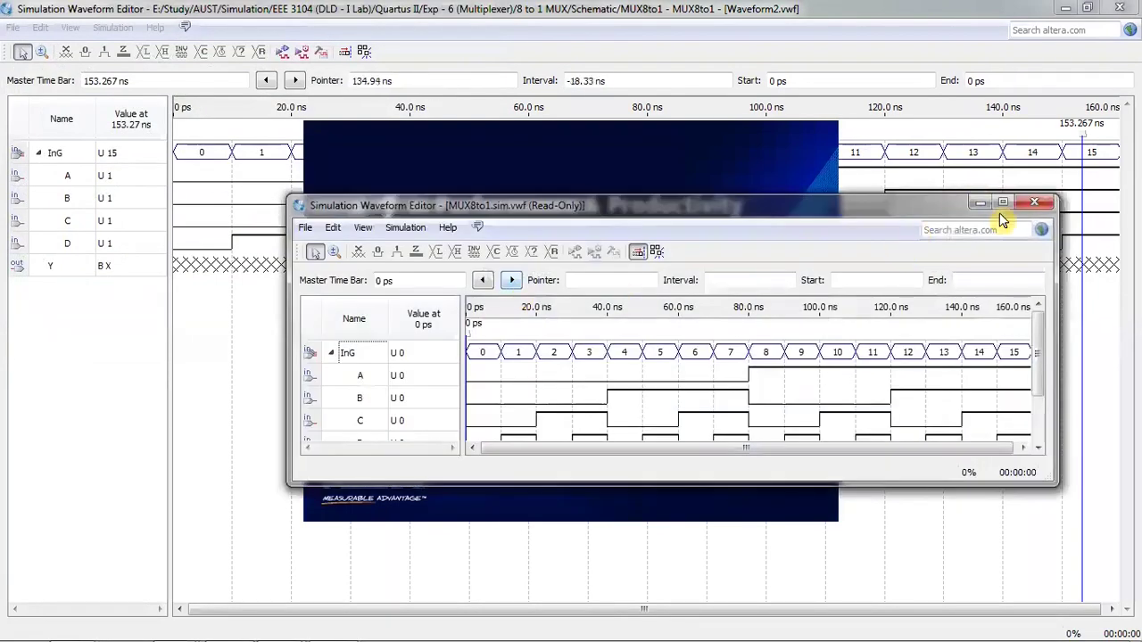
{"action": "left_click", "coordinate": [1005, 207]}
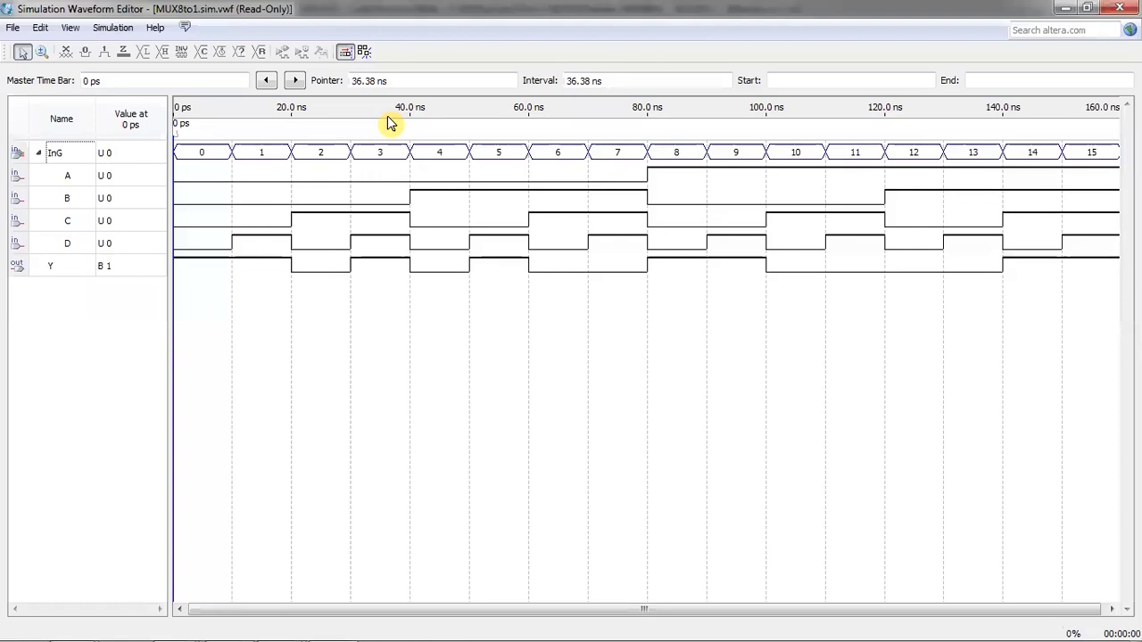
{"action": "left_click", "coordinate": [388, 438]}
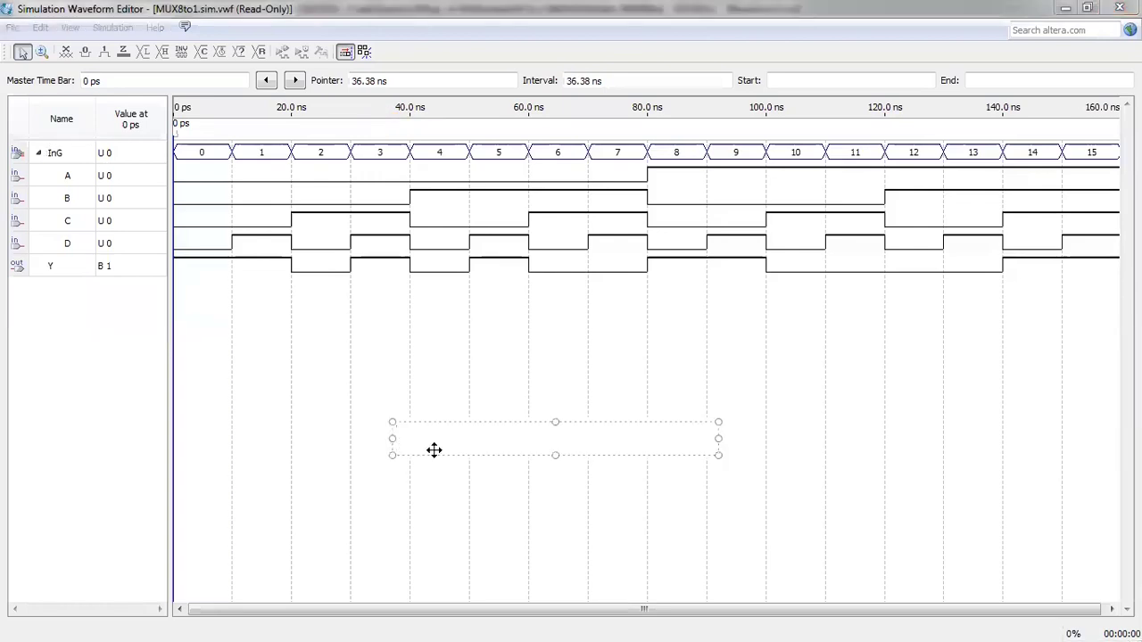
{"action": "type", "text": "F (A, B, C, D) = ∑ m (0, 1, 3, 5, 8, 9, 14, 15)"}
{"action": "left_click_drag", "start_coordinate": [719, 461], "coordinate": [899, 439]}
{"action": "left_click", "coordinate": [944, 378]}
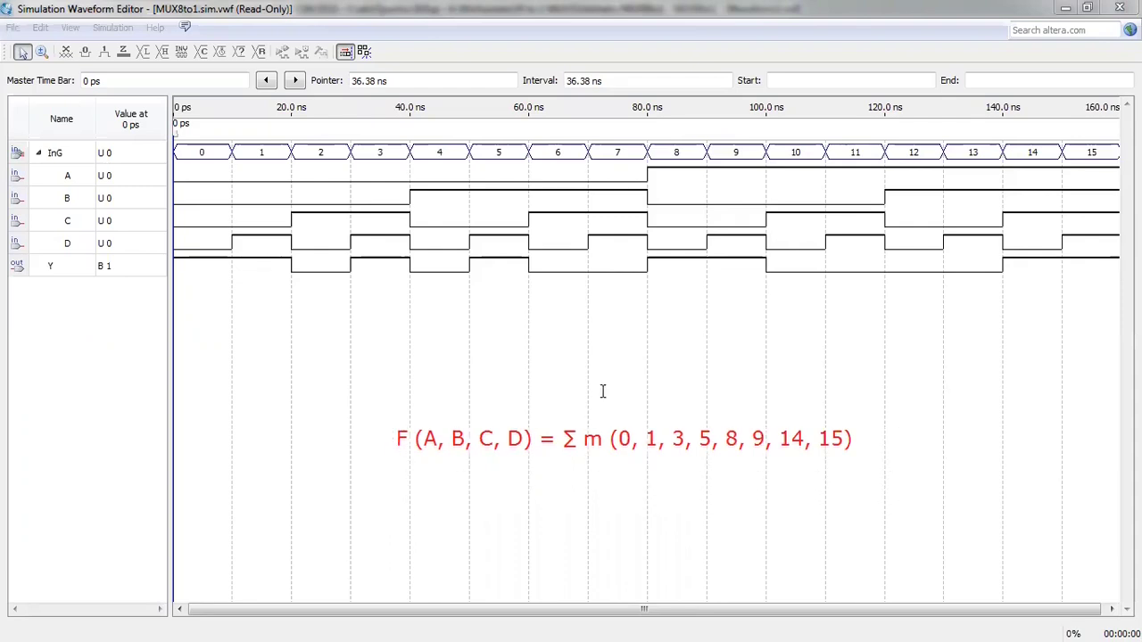